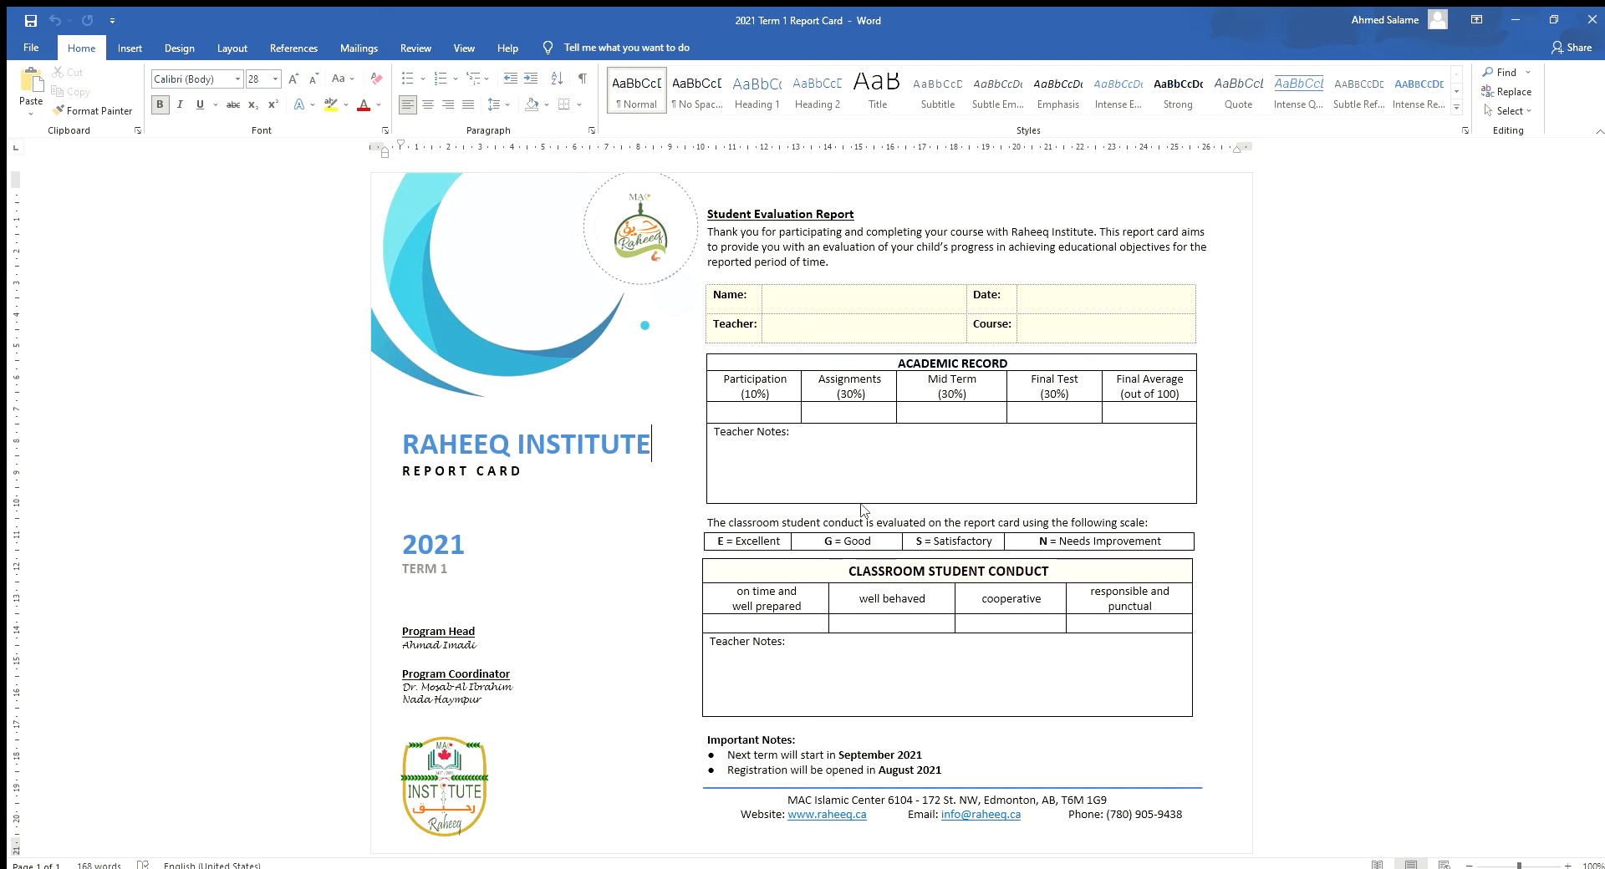
- Fill in the student's name, date June 11, 2021, a teacher, and course 'Qur'an 100 - Bidaya'
left_click(785, 302)
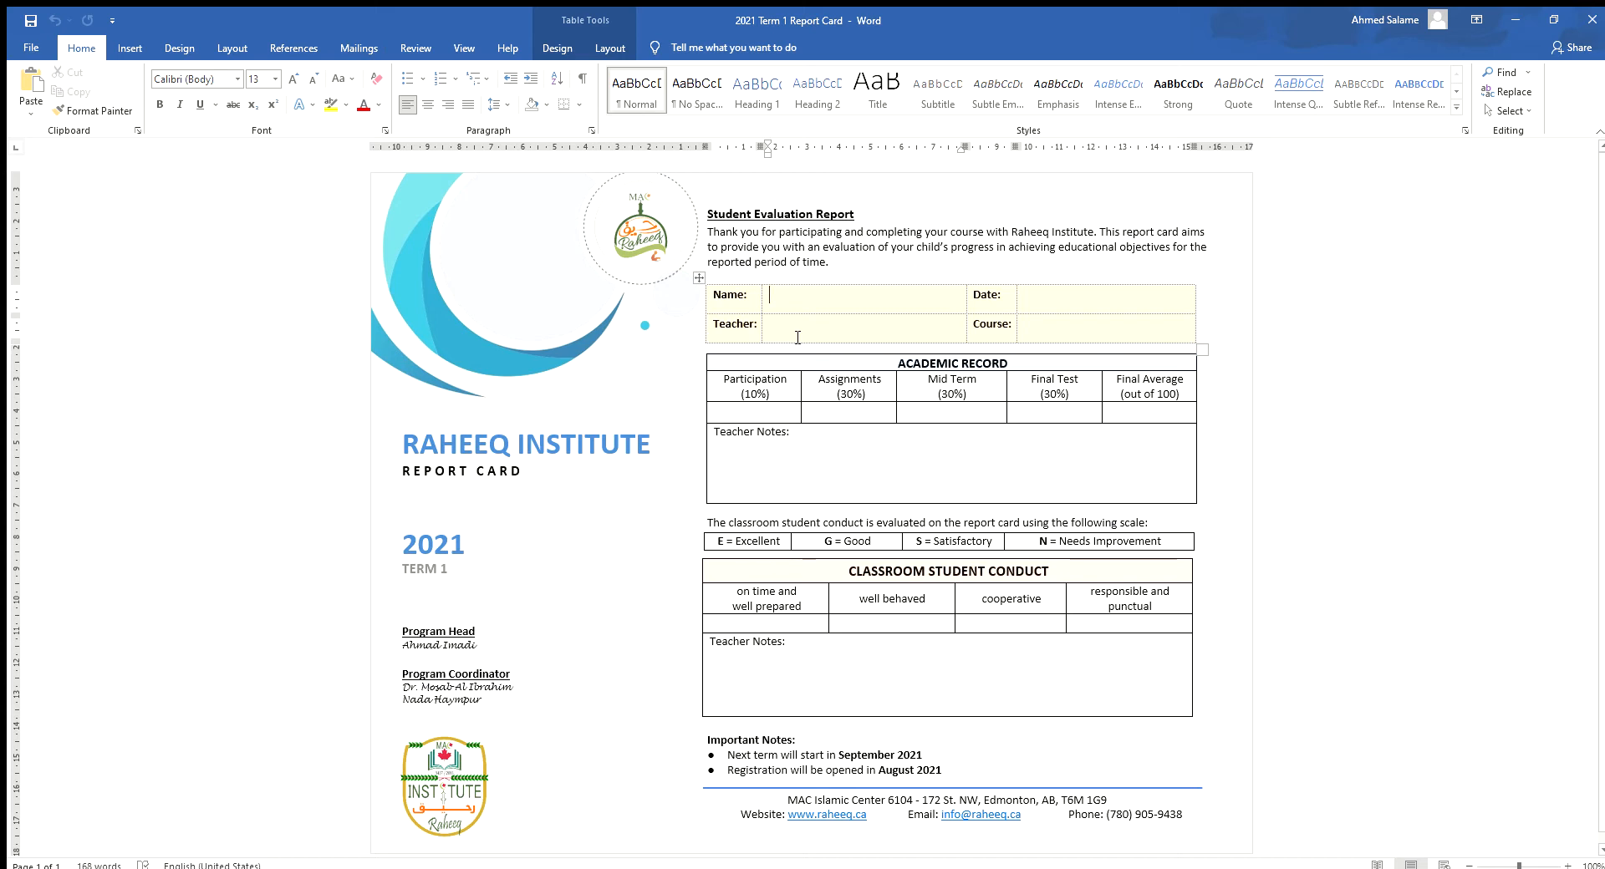
key("Tab")
key("Tab")
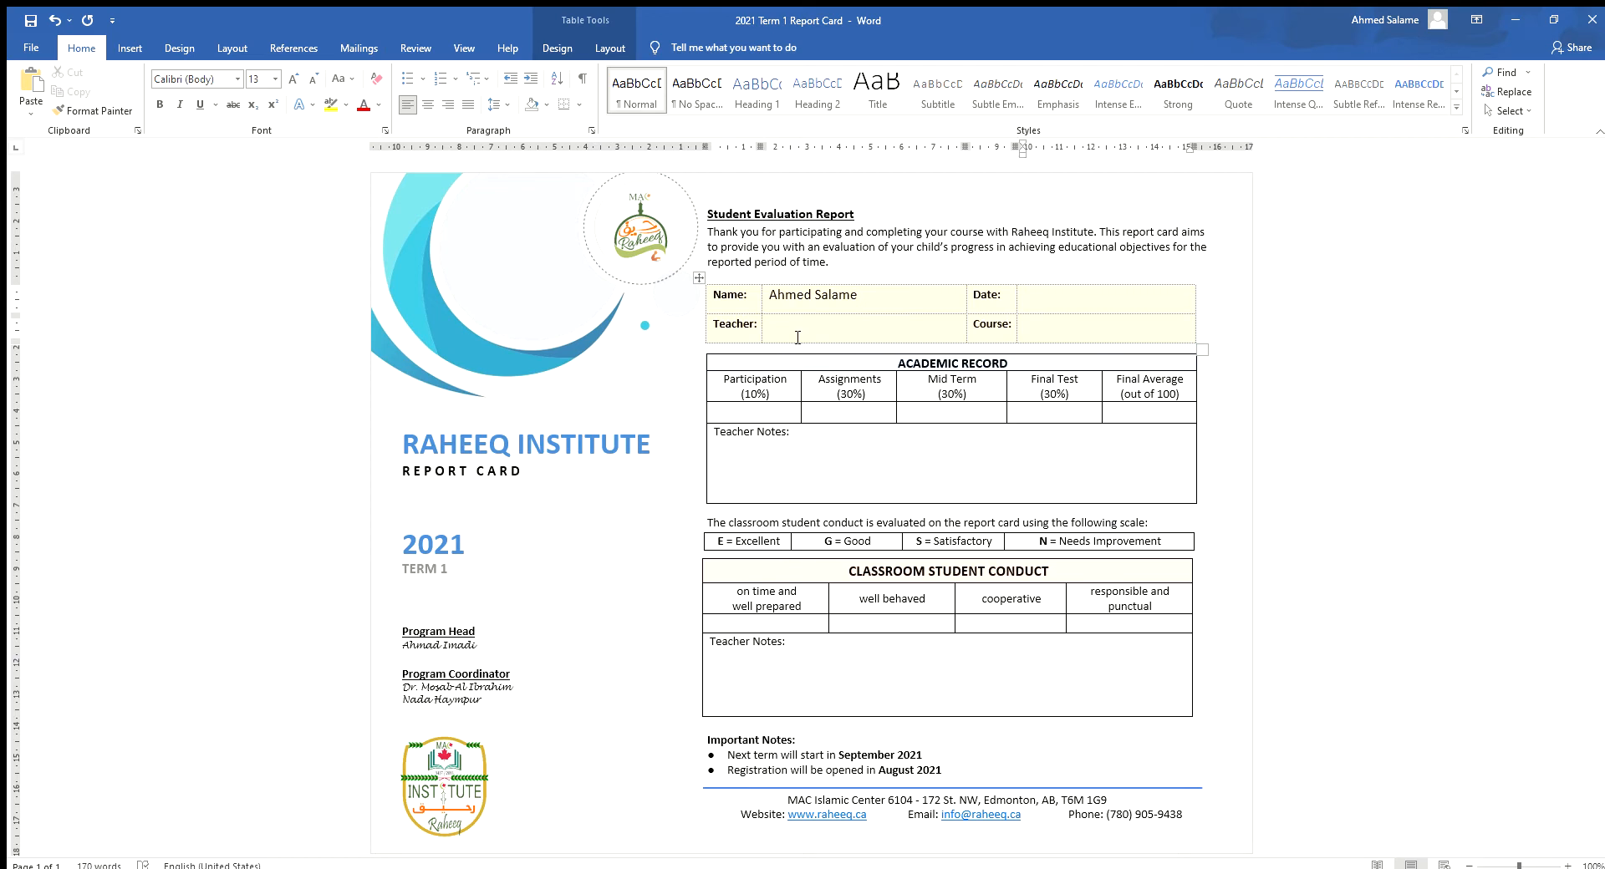
type("June 11, 2021")
key("Tab")
key("Tab")
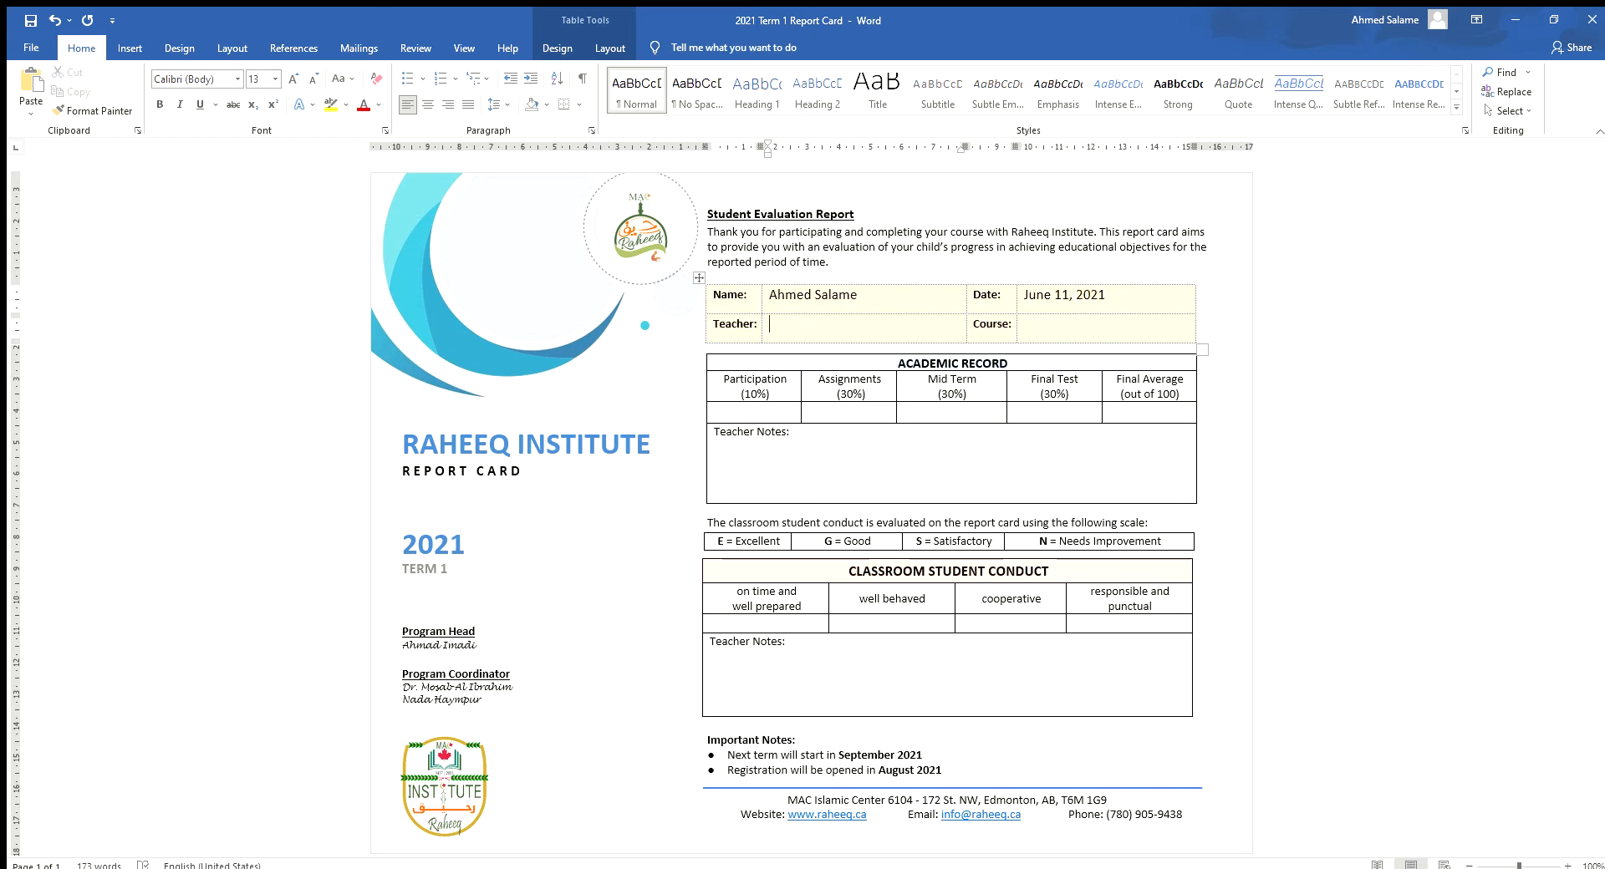
type("Xyz")
key("Tab")
key("Tab")
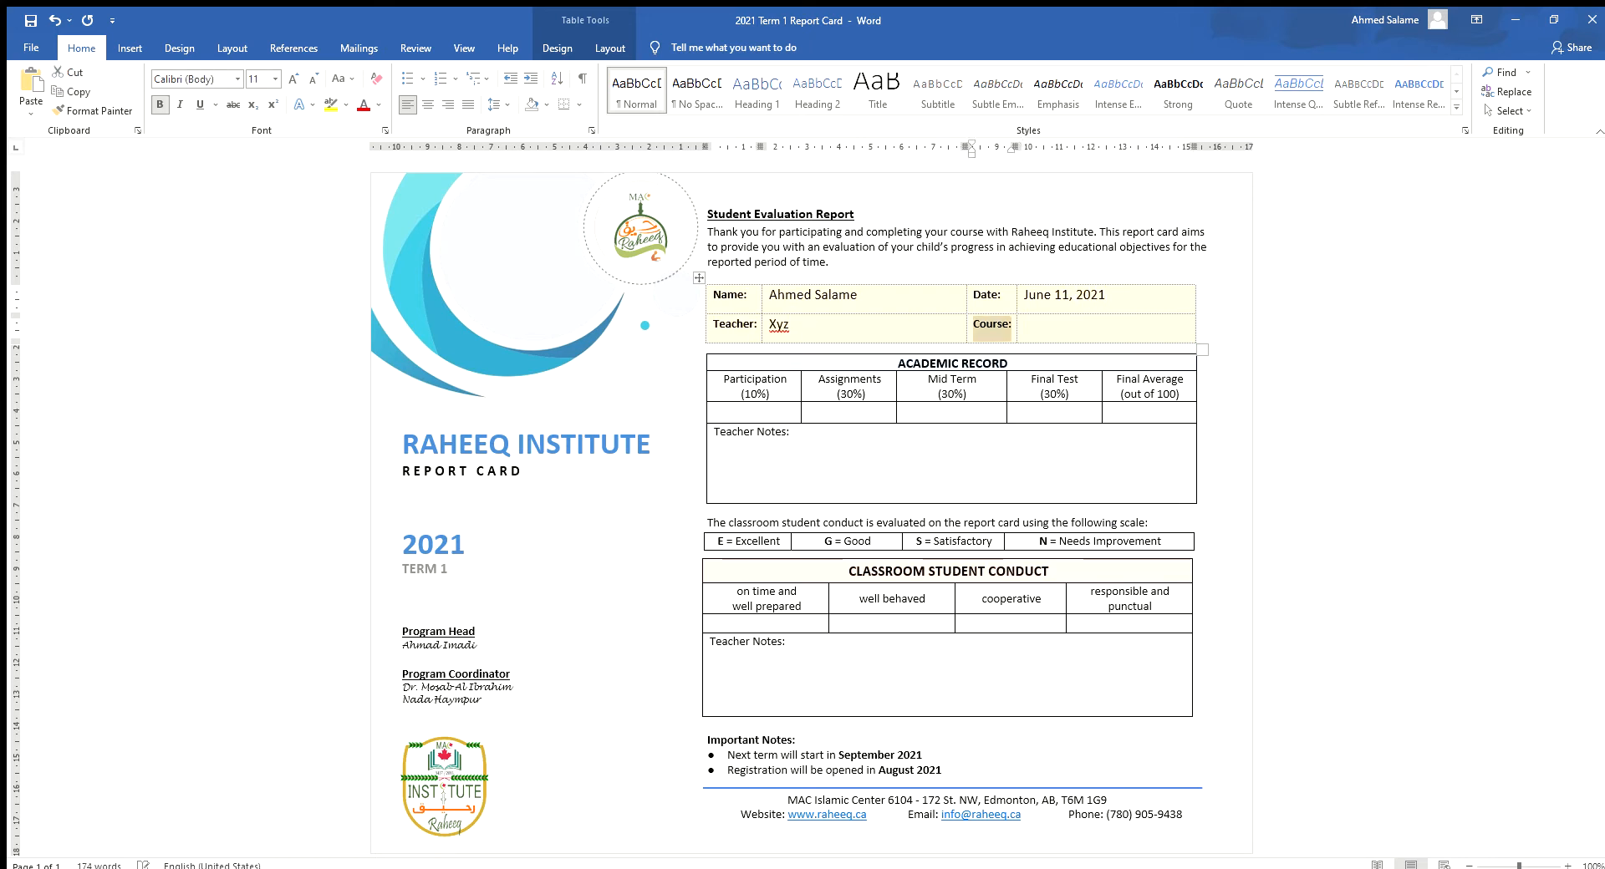
type("Qura")
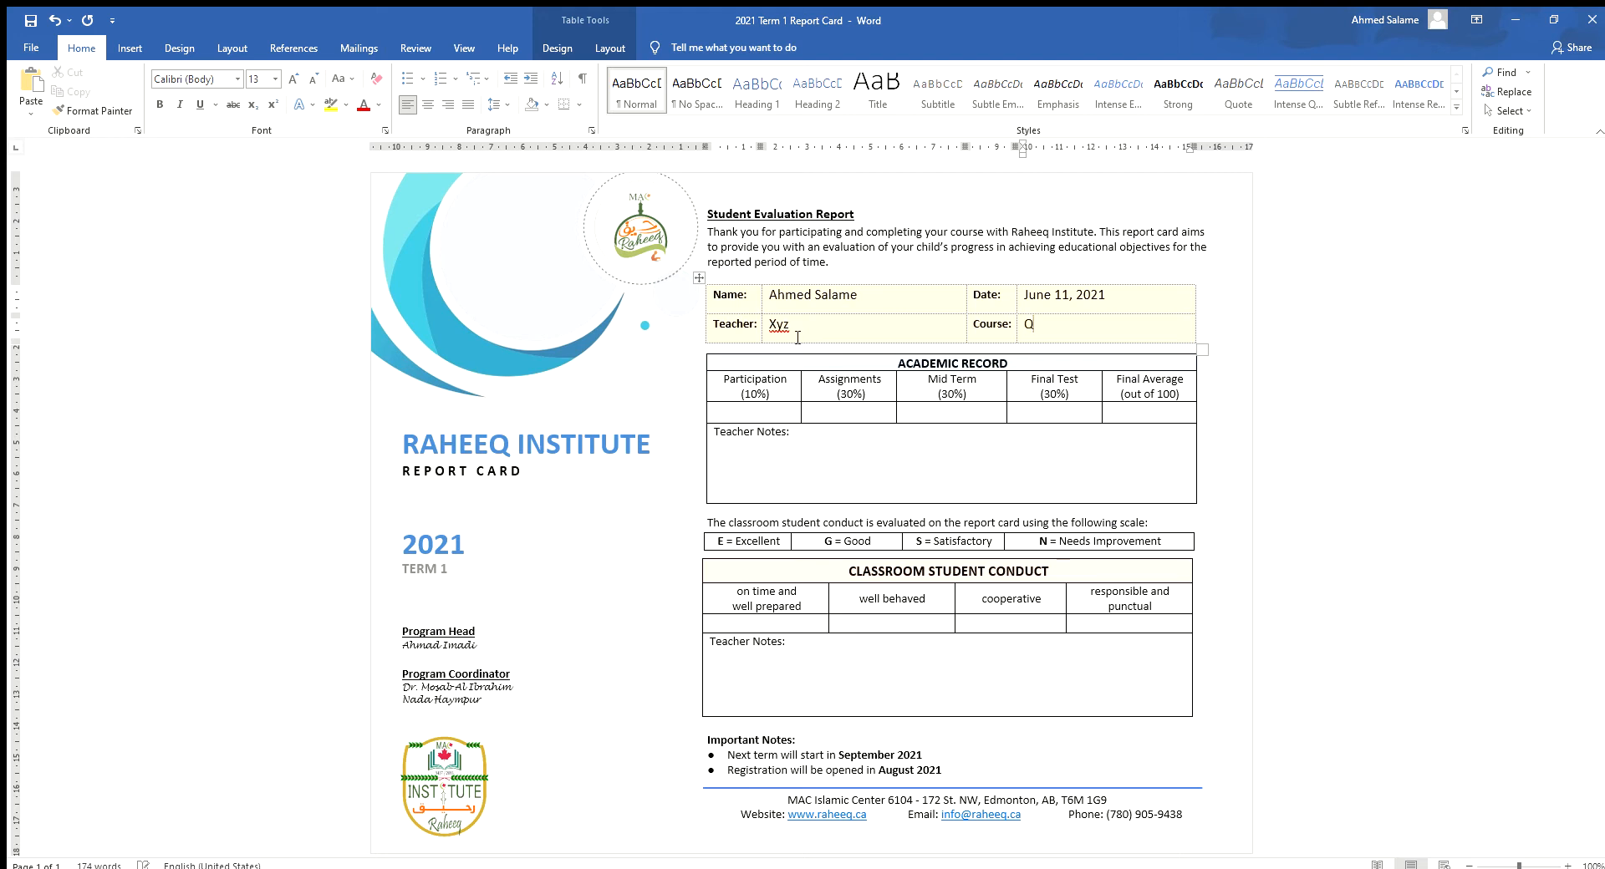
key("BackSpace")
type("'an 100 - Bidaya")
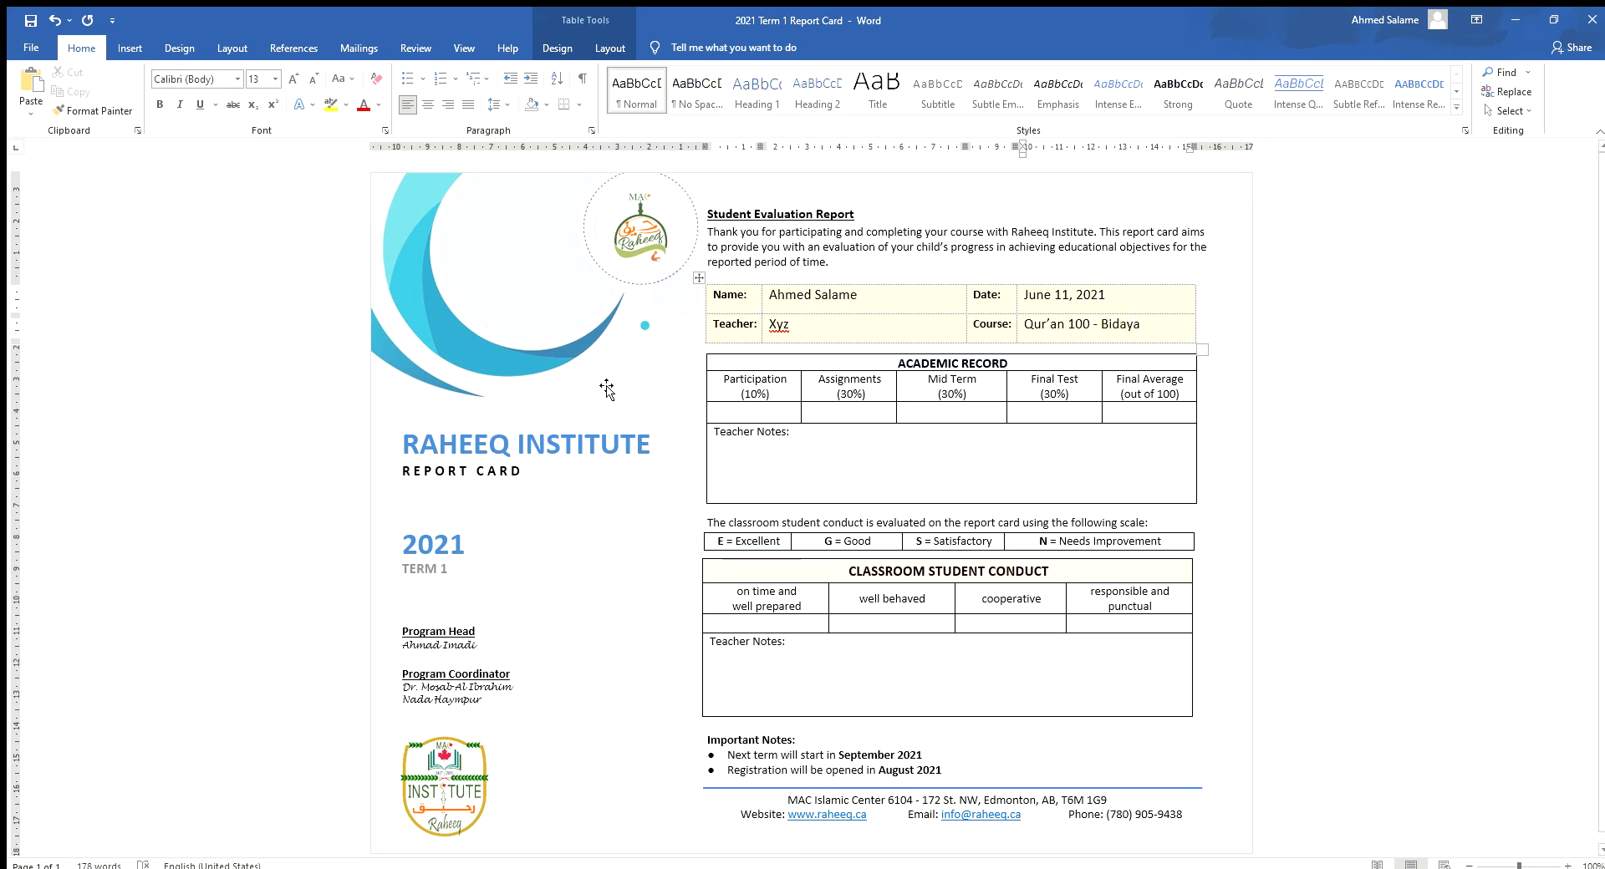
- Enter scores of 8% Participation, 20% Assignments, 25% Mid Term and 28% Final Test
left_click(764, 413)
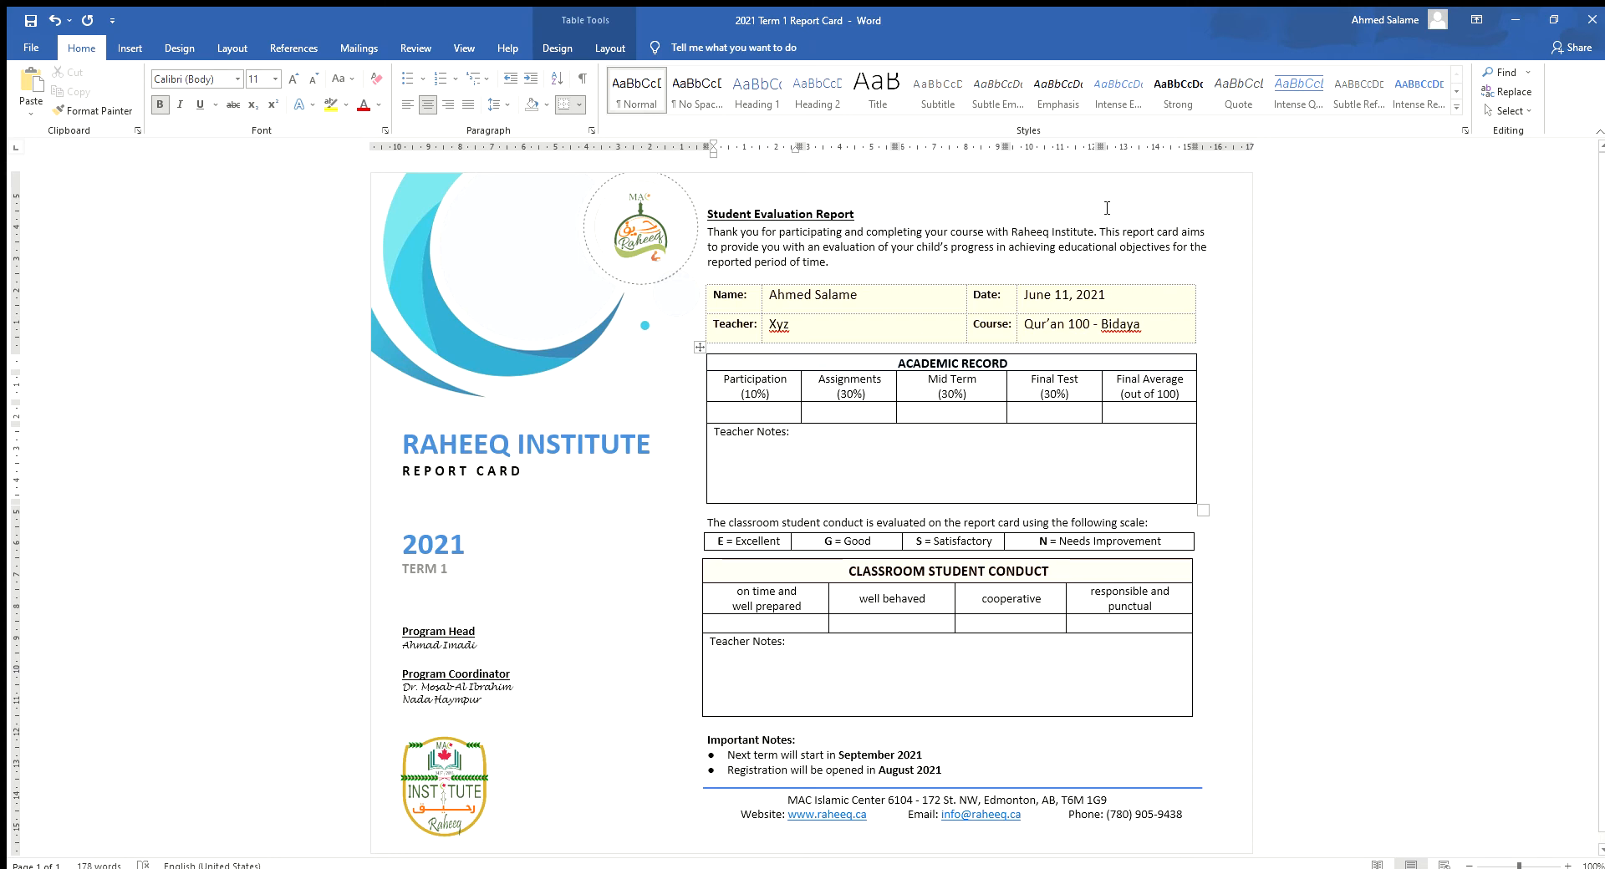
type("8")
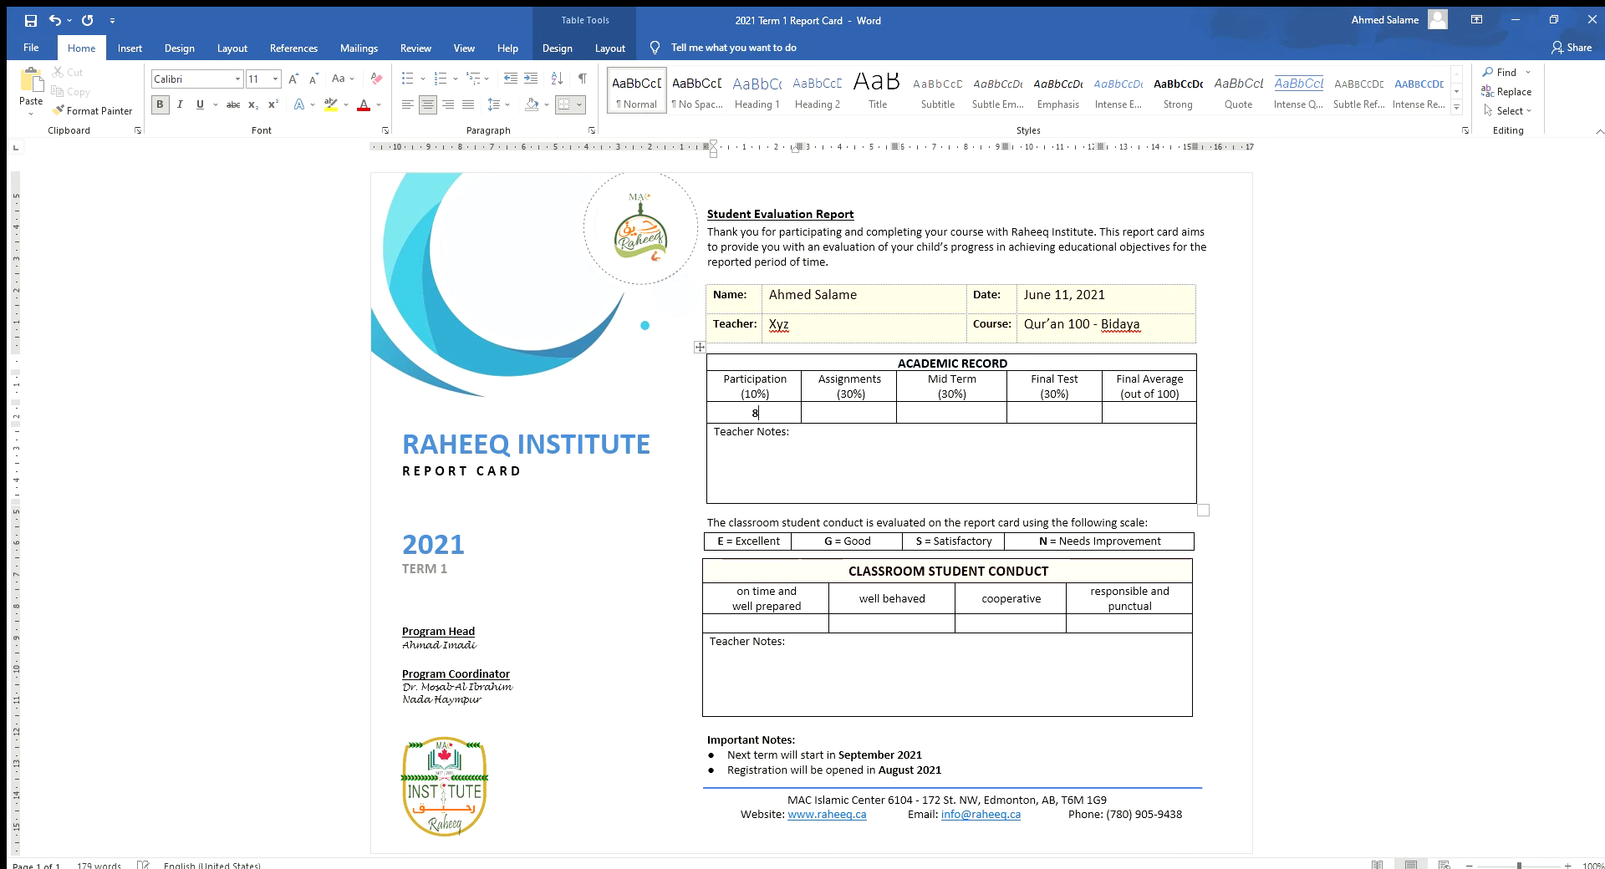
type("%")
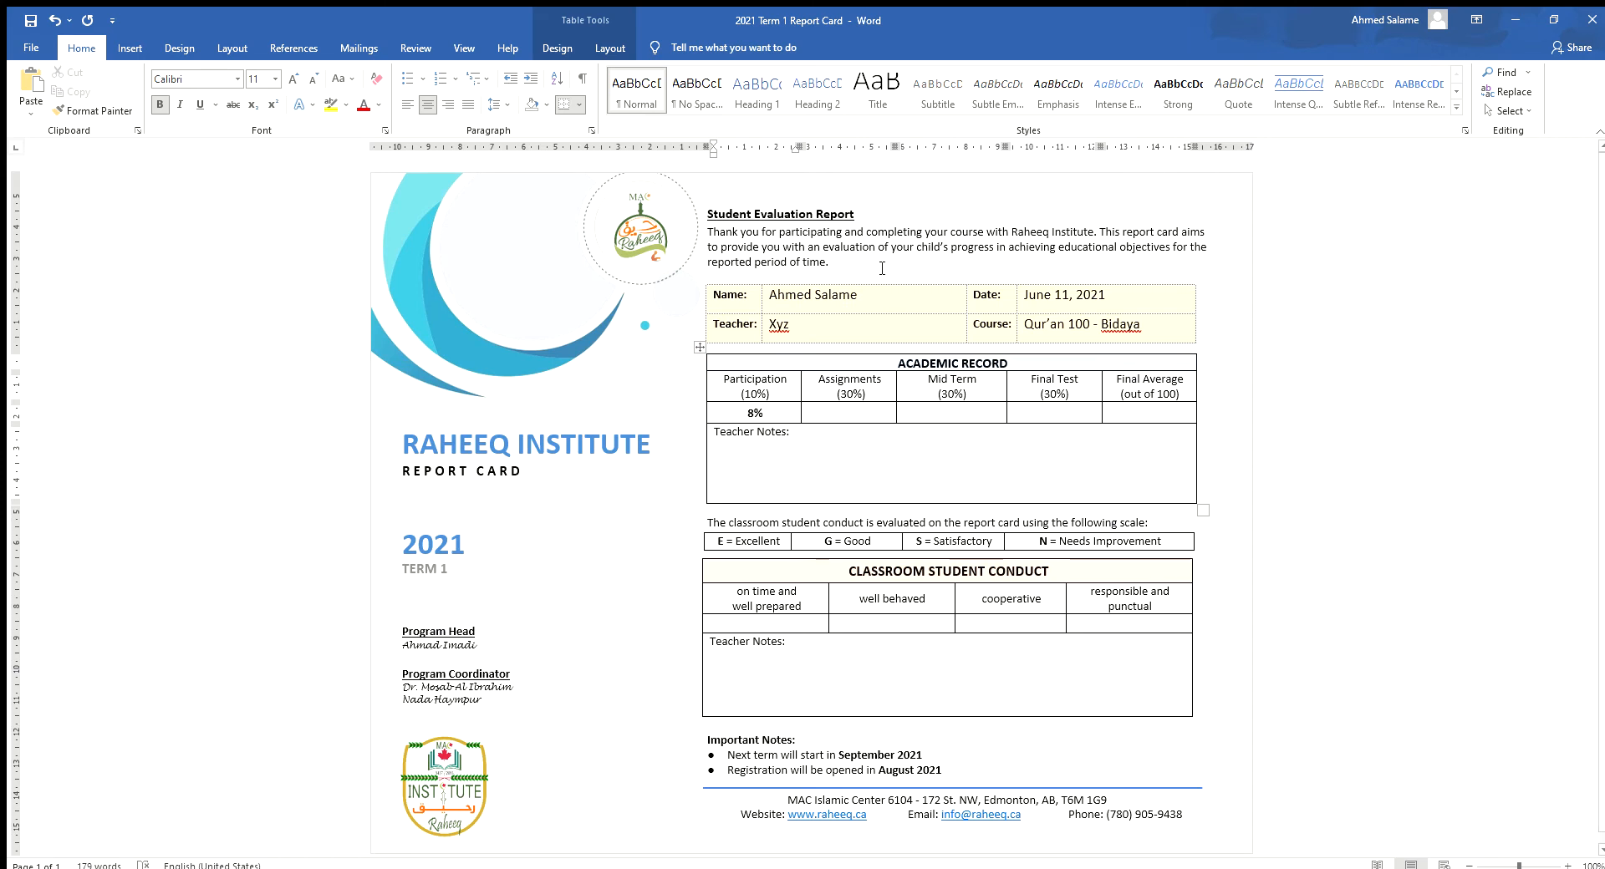
left_click(827, 408)
type("20")
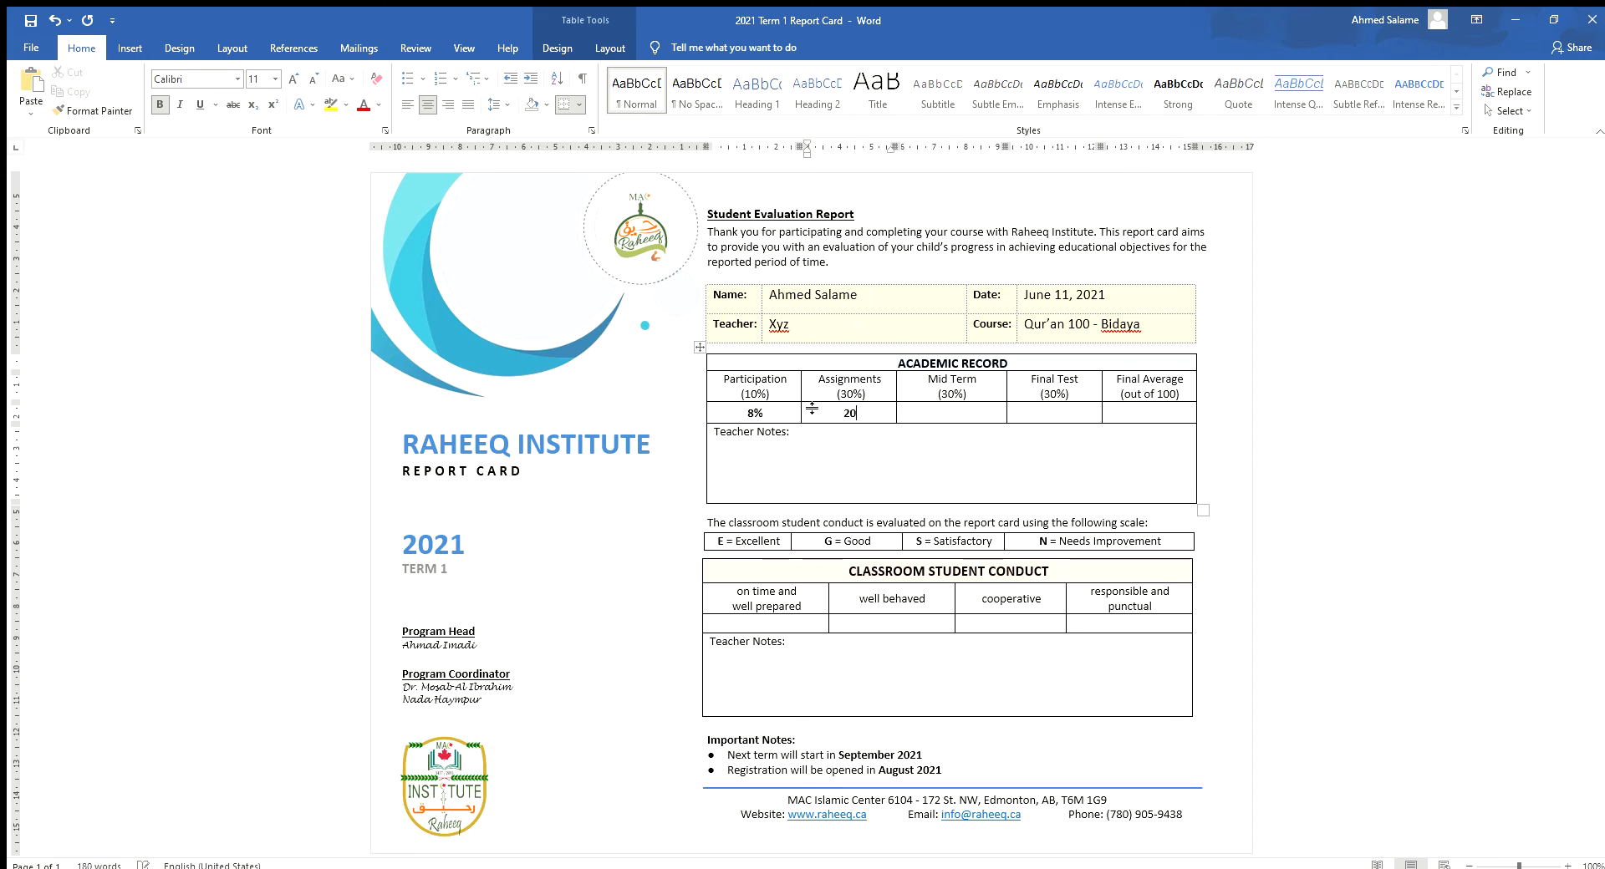
type("%")
key("Tab")
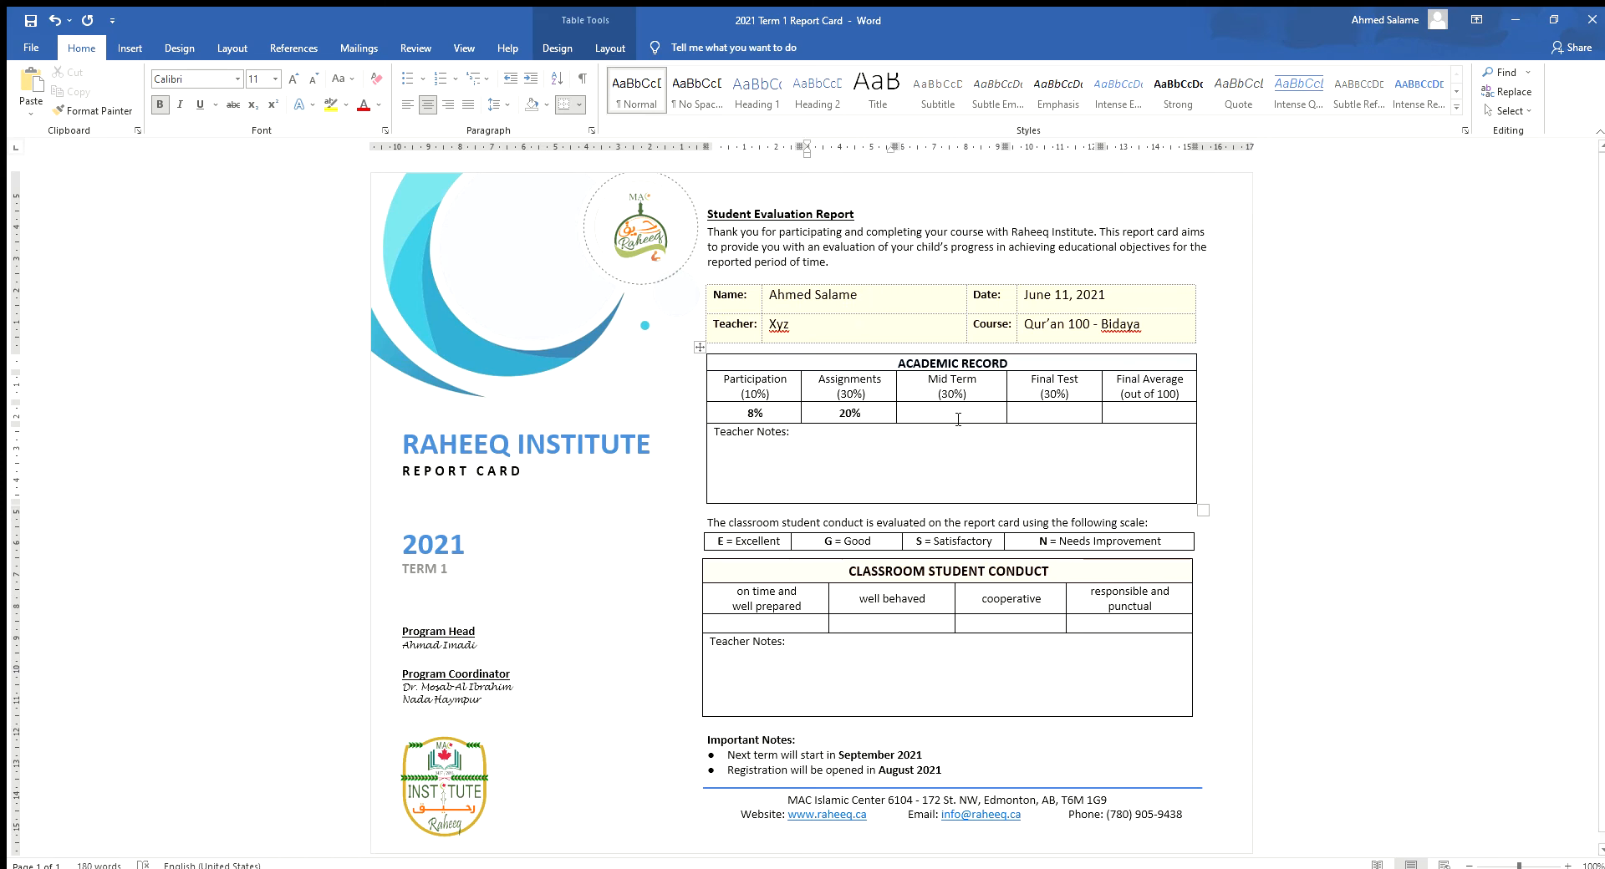
type("25%")
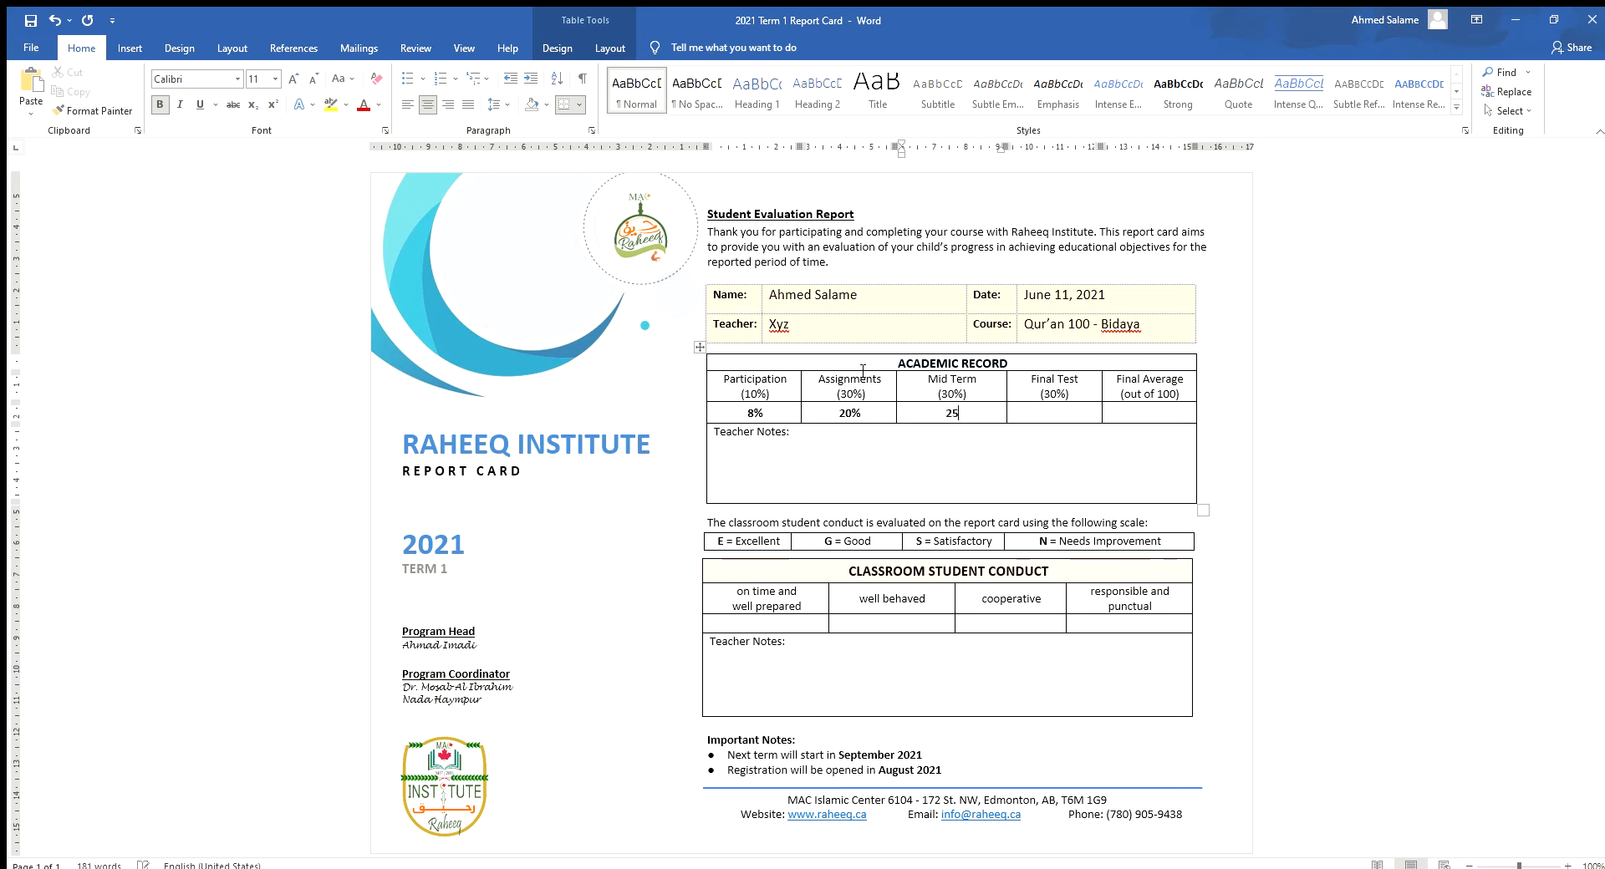
left_click(1051, 413)
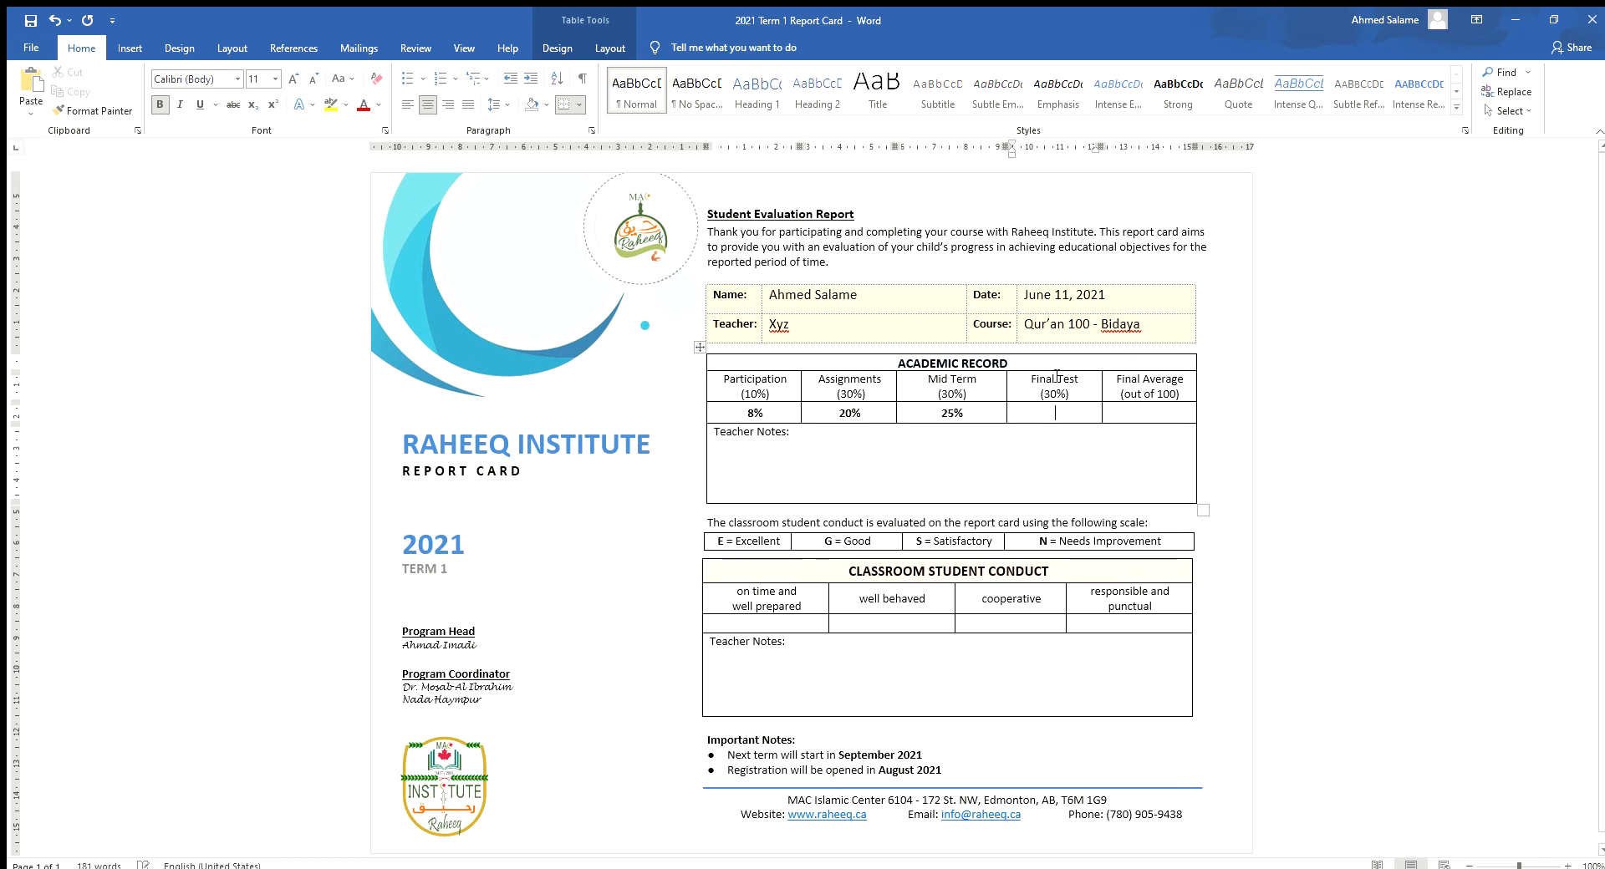
type("28")
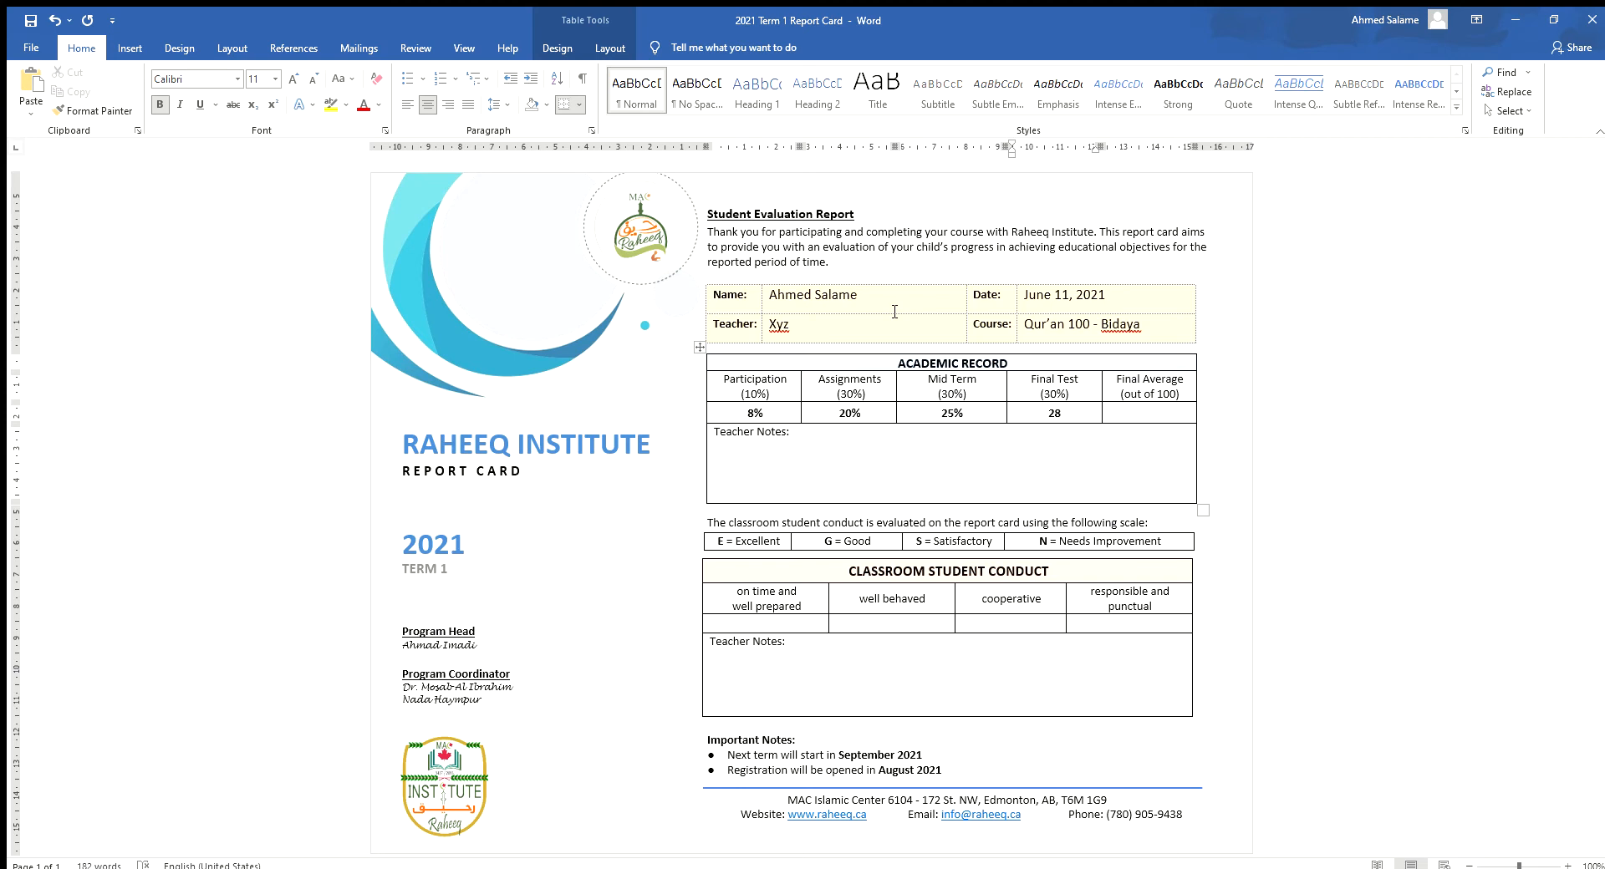
type("%")
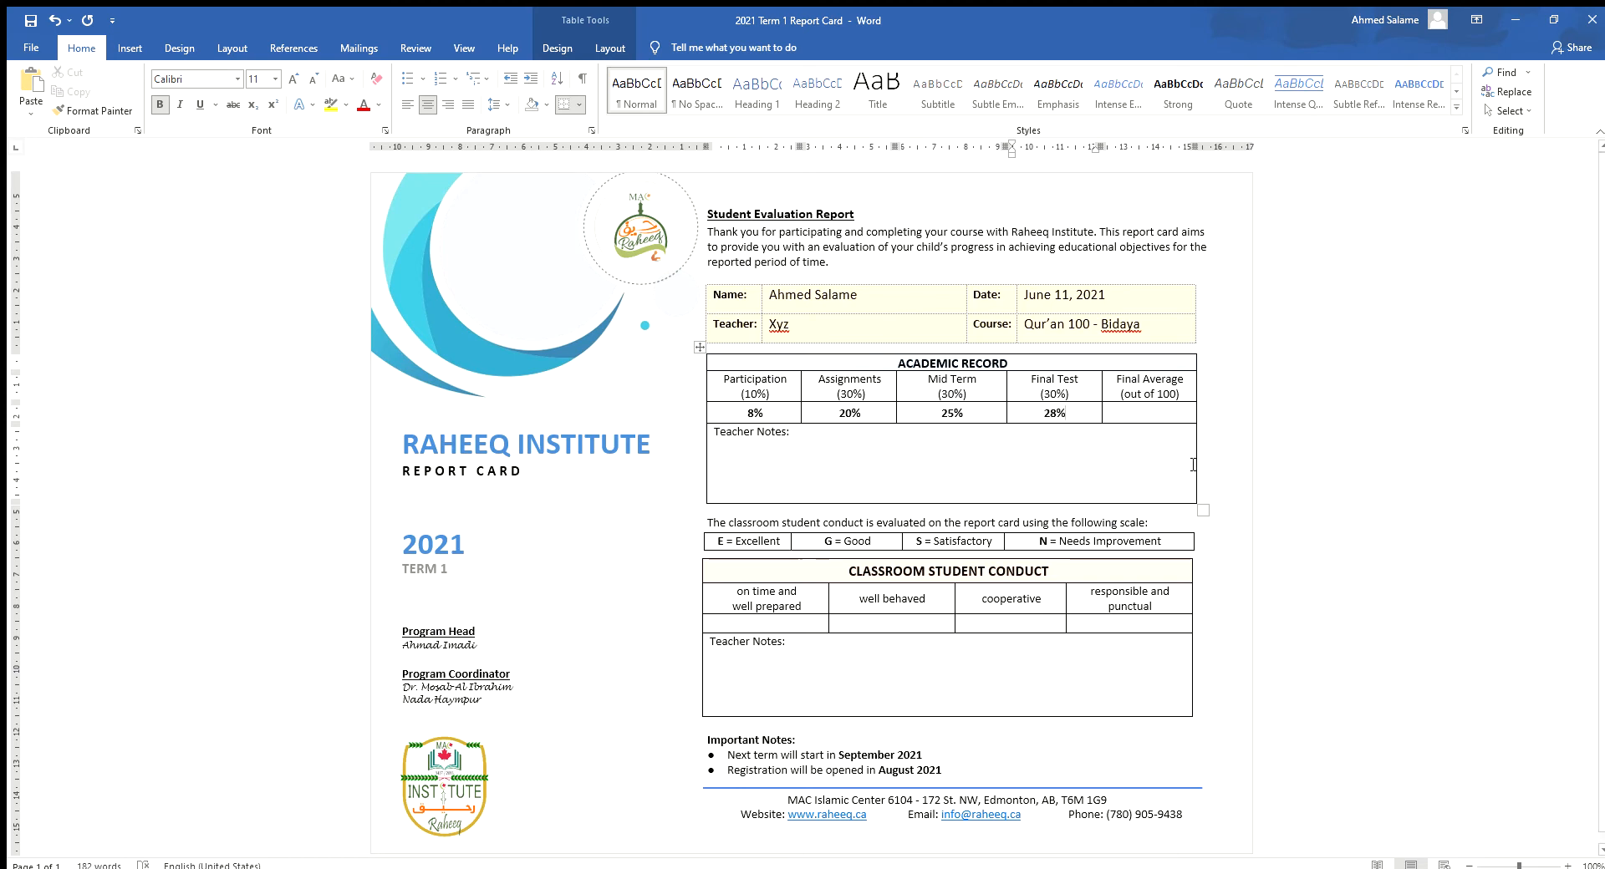
left_click(1146, 410)
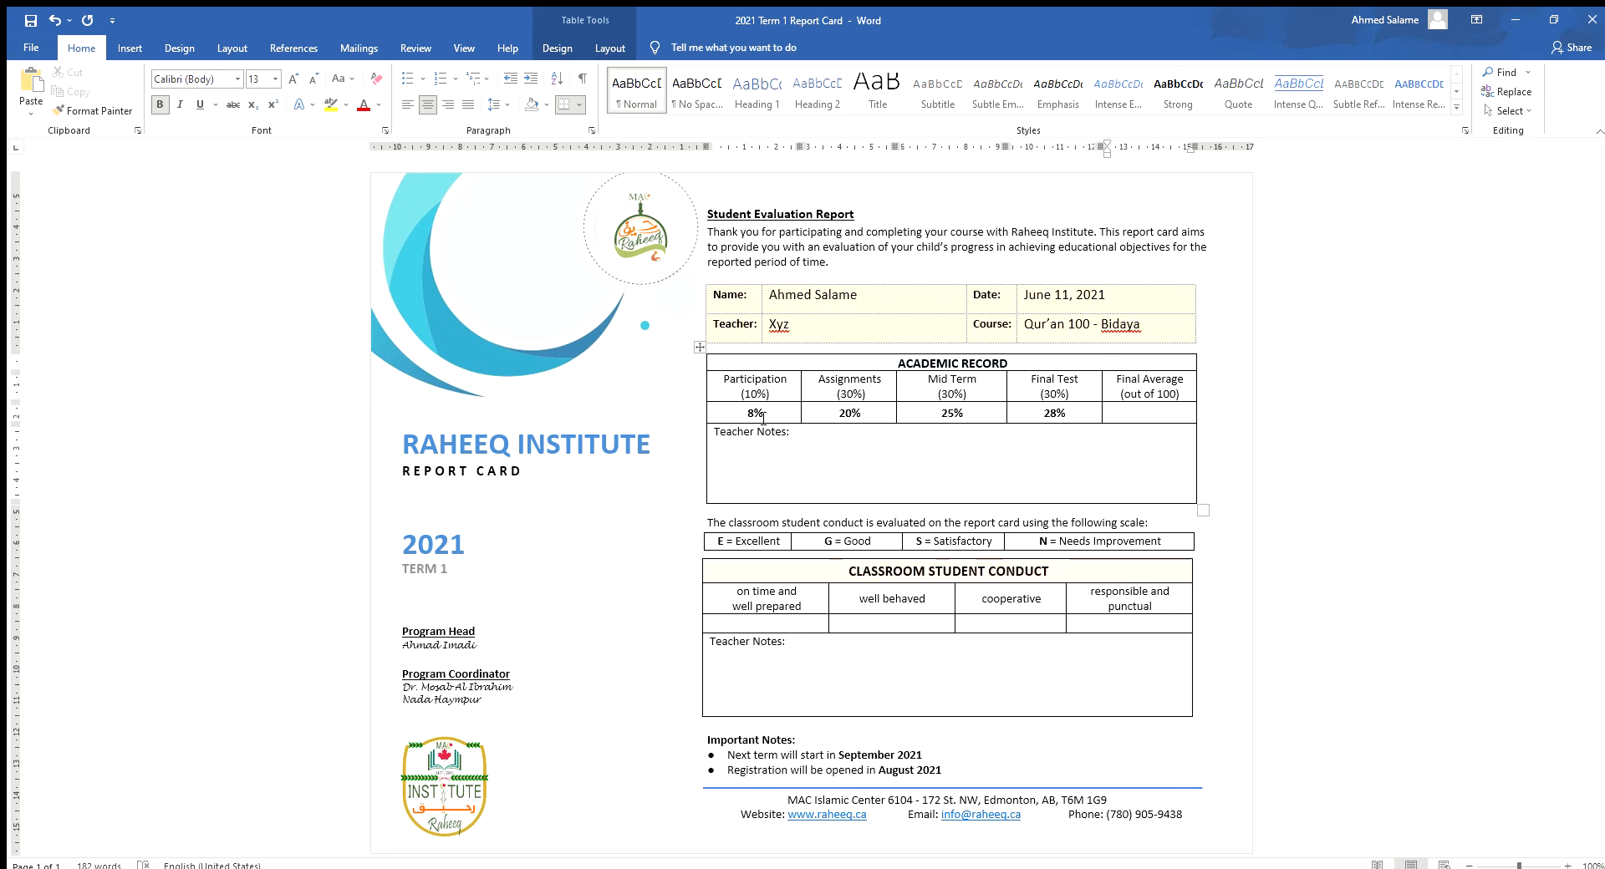
- Enter 81% as the Final Average and add the Teacher Notes text 'sdfgdf'
type("81%")
left_click(815, 437)
type("sdfgdf")
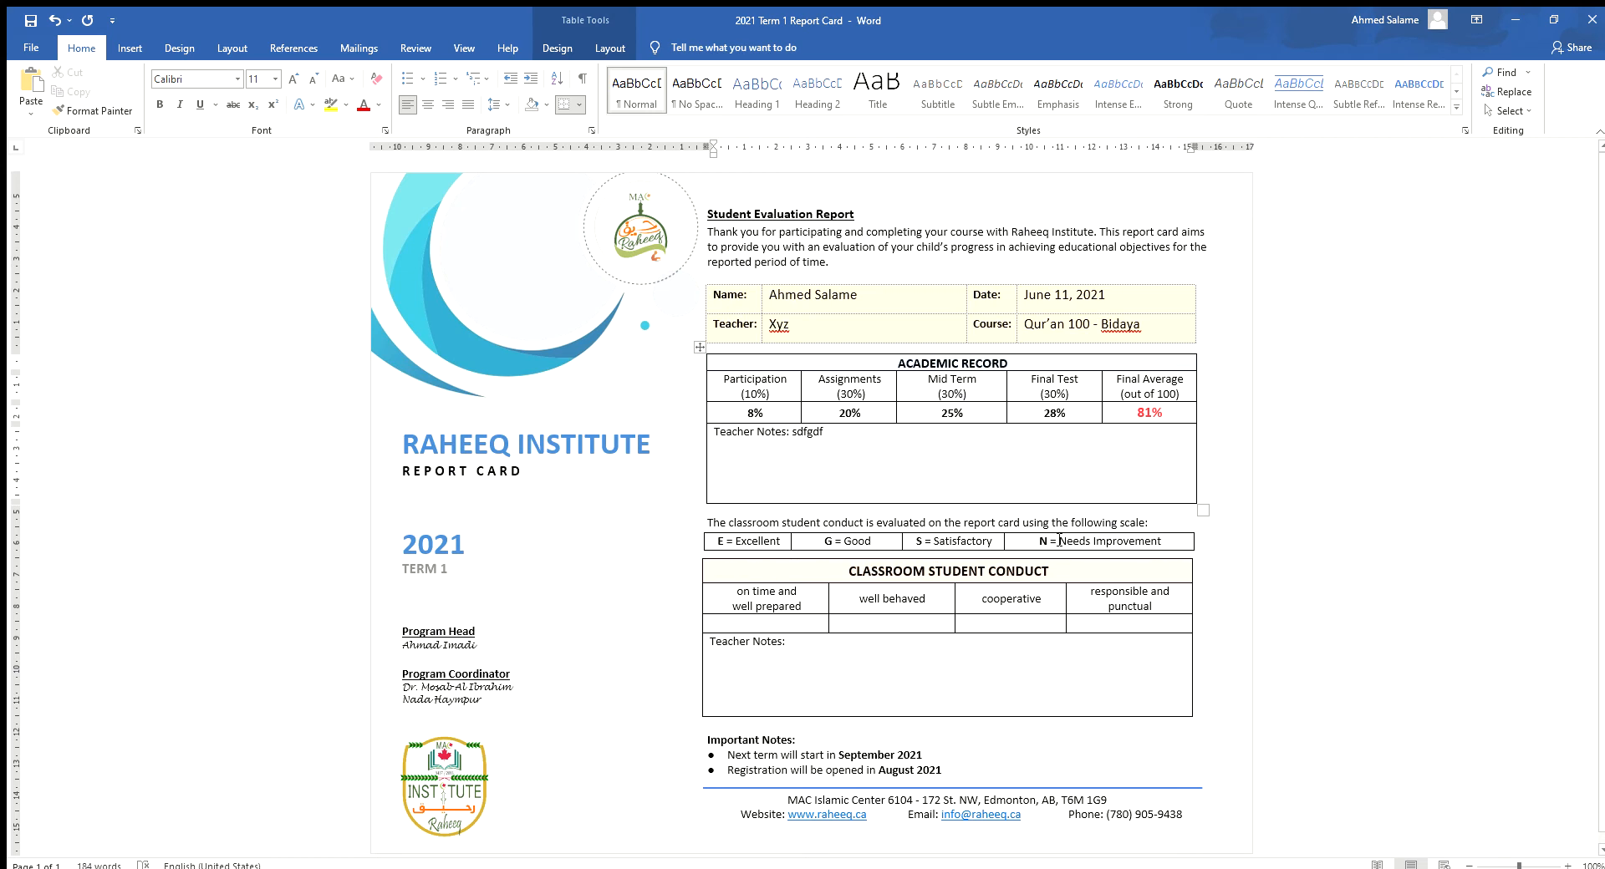
left_click(816, 623)
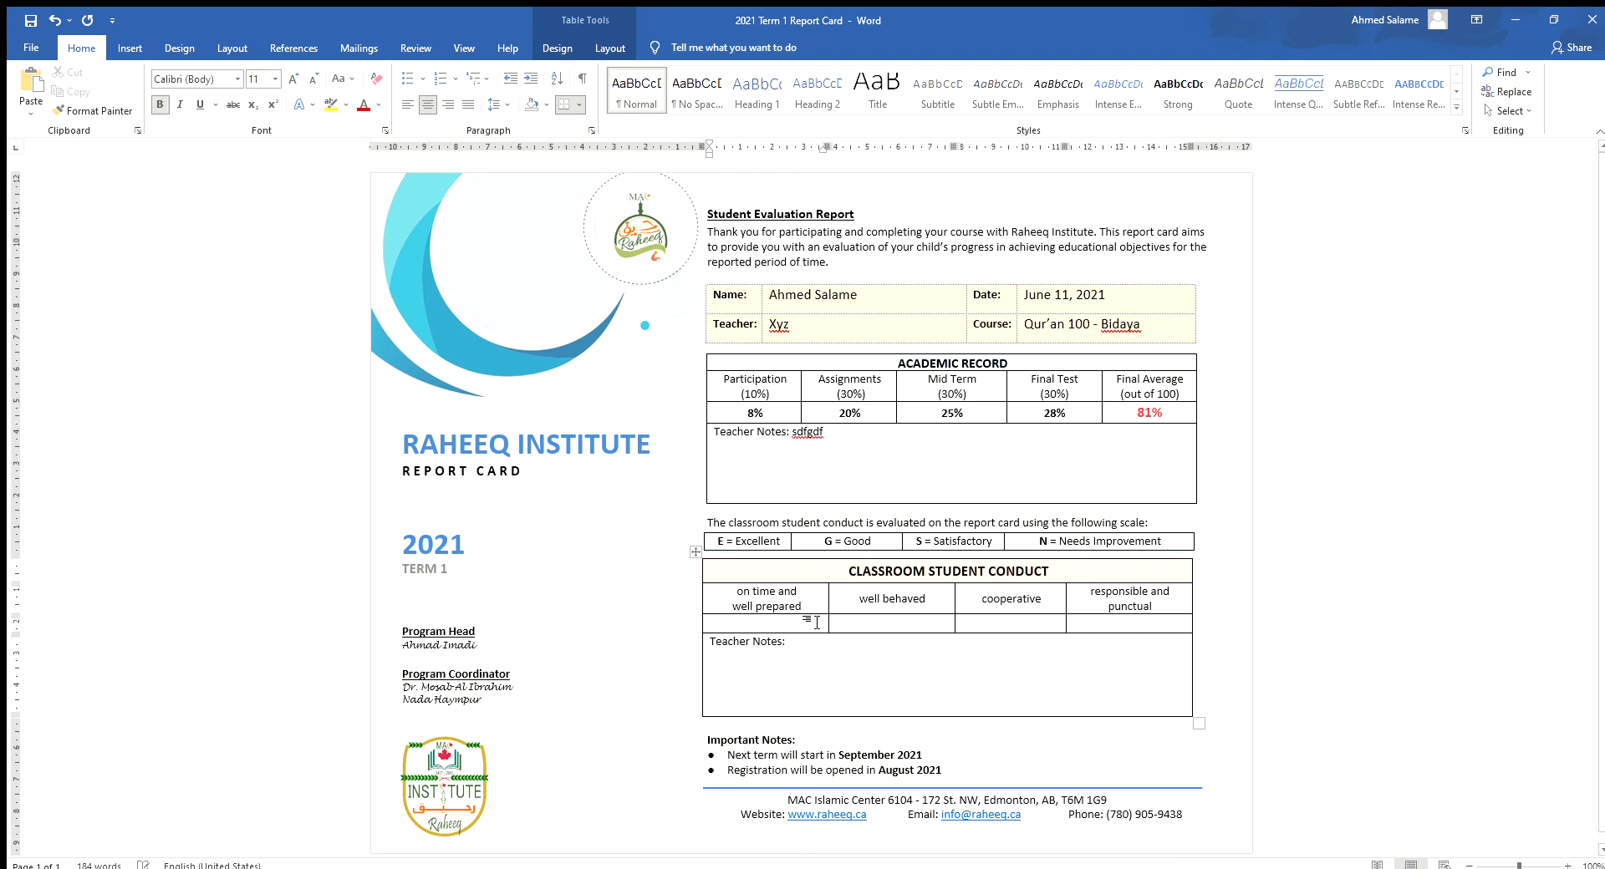
- Rate the four conduct items E, S, N and E
type("R")
key("BackSpace")
type("E")
left_click(937, 627)
type("S")
left_click(1011, 624)
type("N")
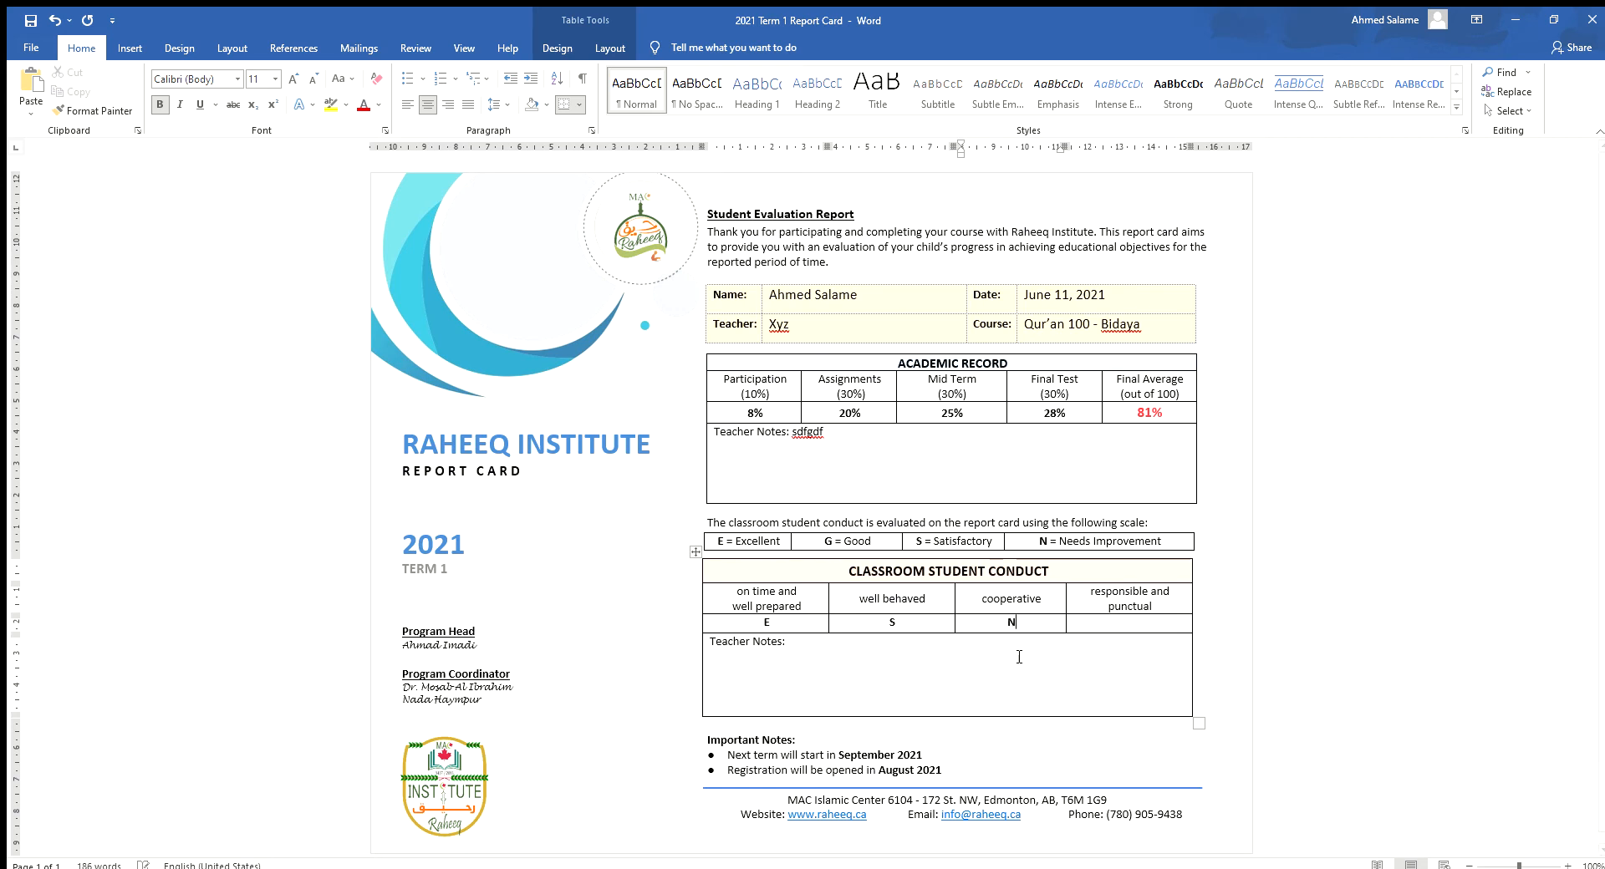
left_click(1147, 624)
type("E")
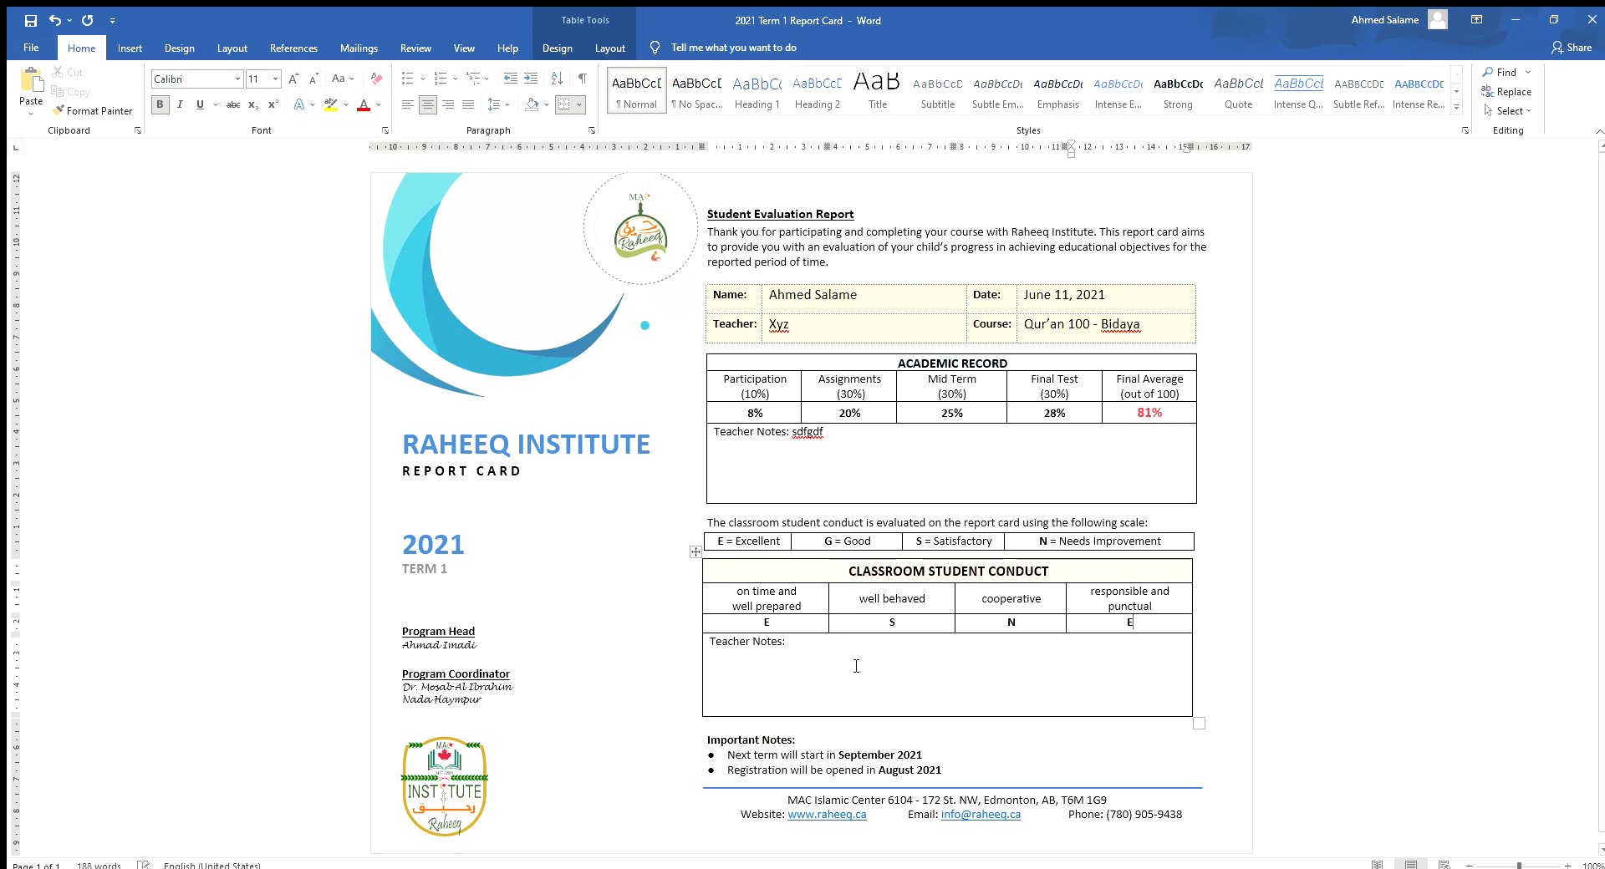
- Add the conduct Teacher Note 'dfgfth' and go to the File backstage view
left_click(851, 662)
type("dfgfth")
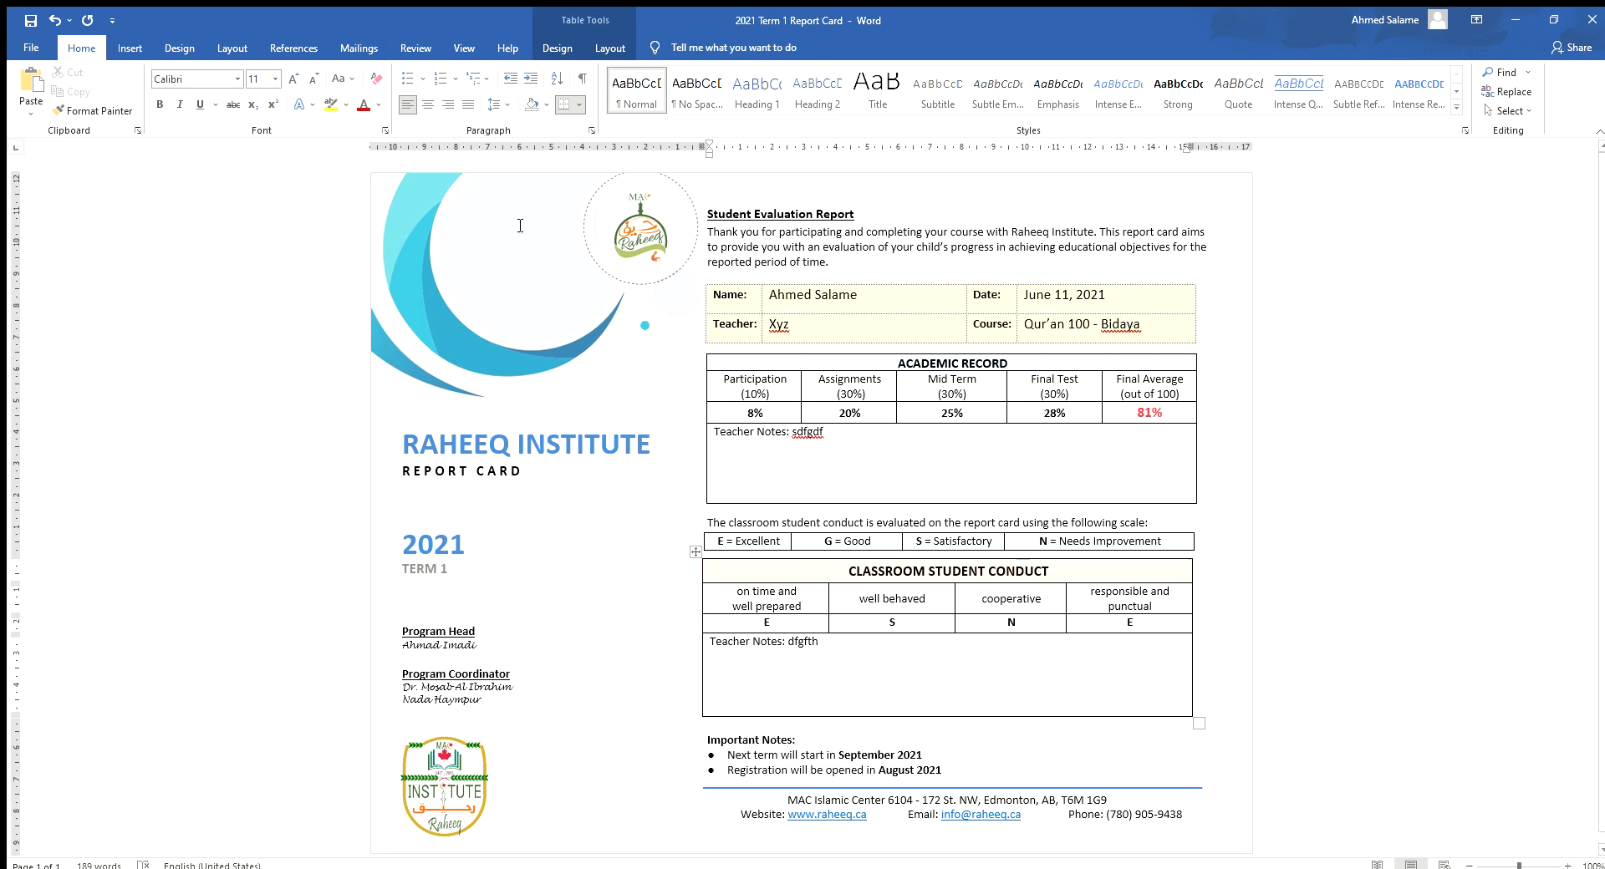
left_click(34, 48)
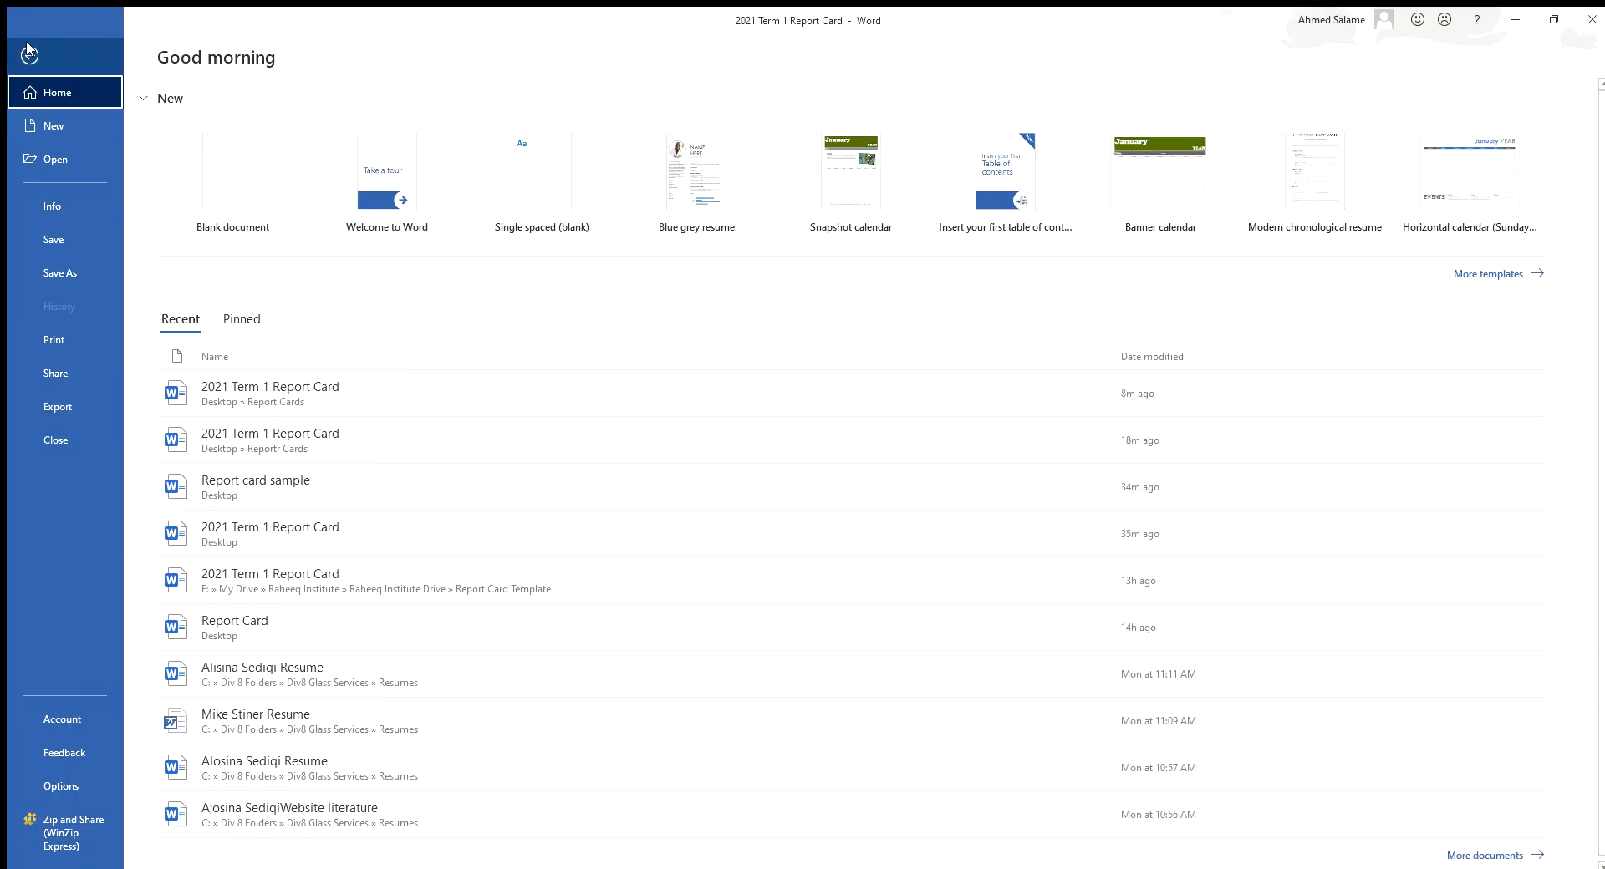
- Choose Save As and browse for a folder to save the report card in
left_click(60, 279)
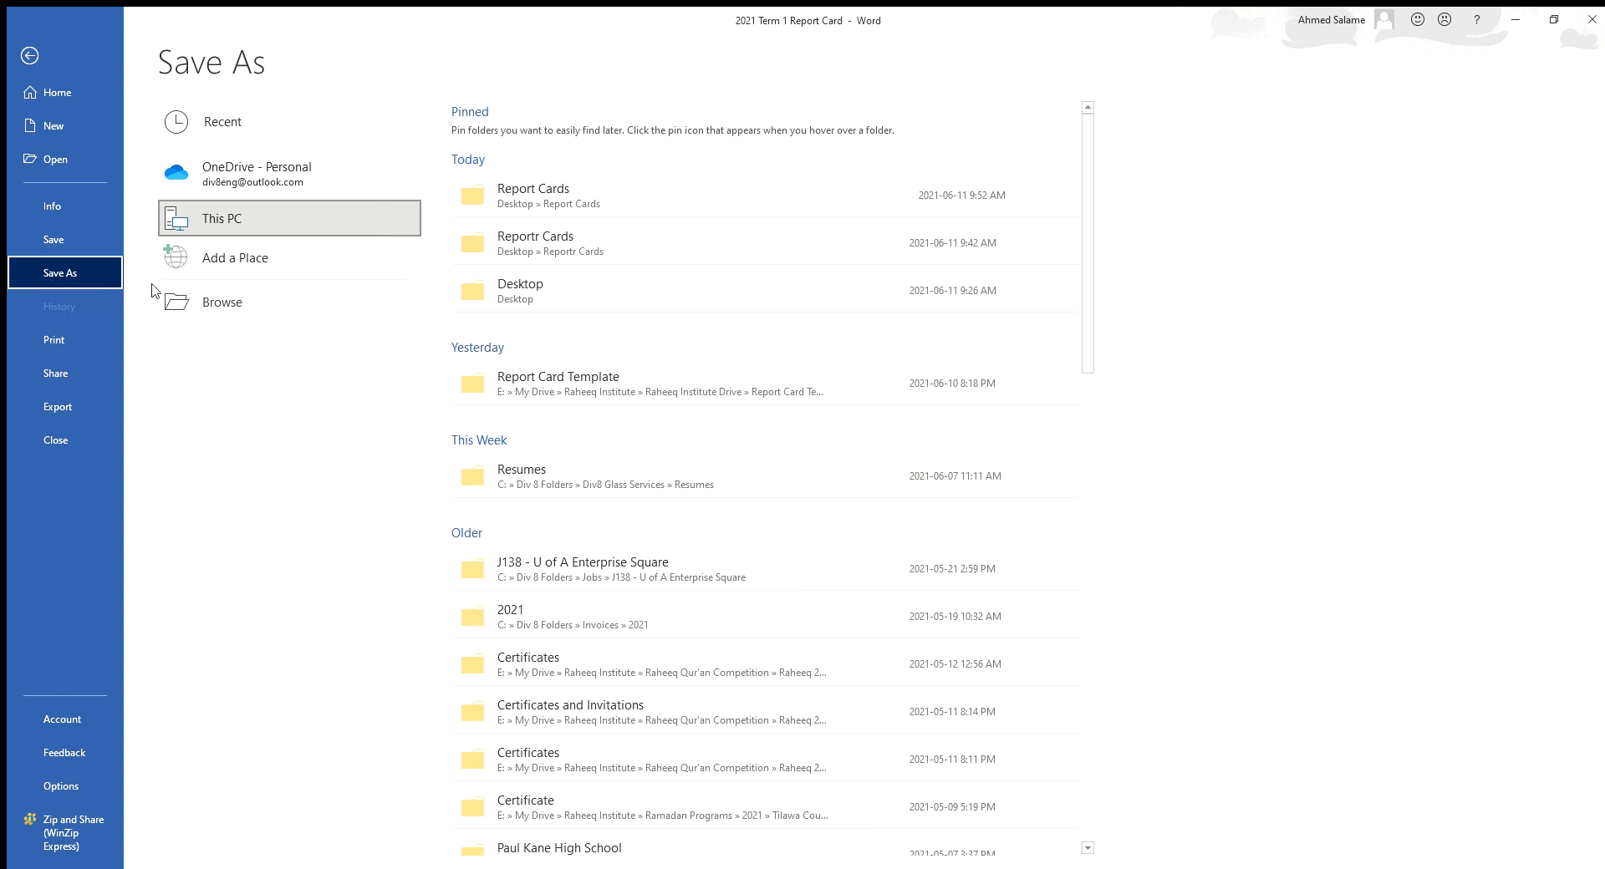
left_click(242, 307)
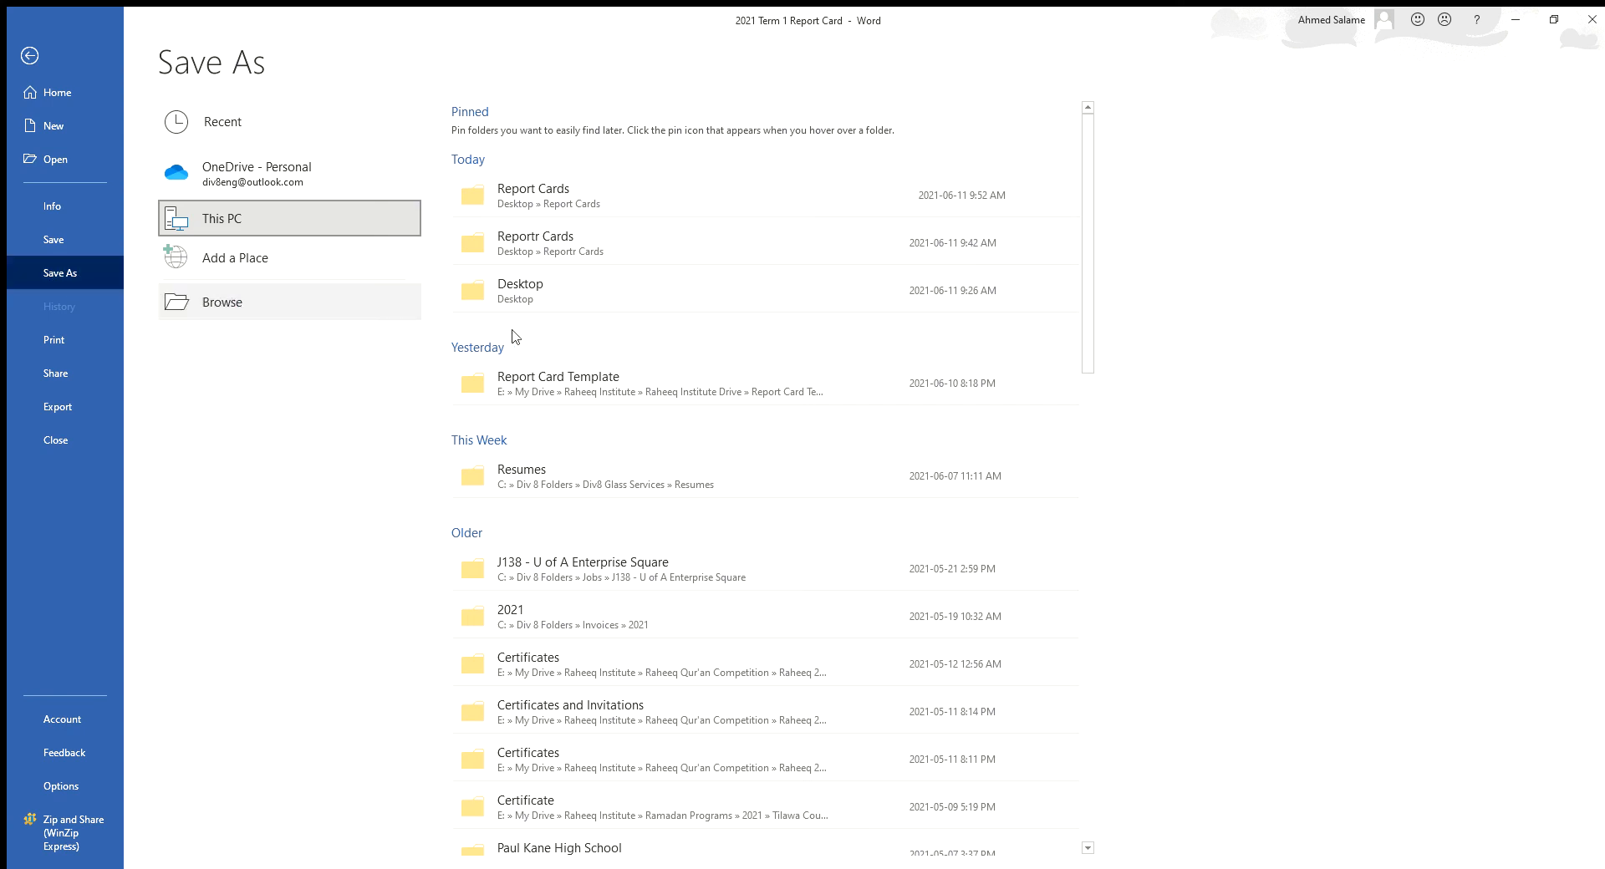